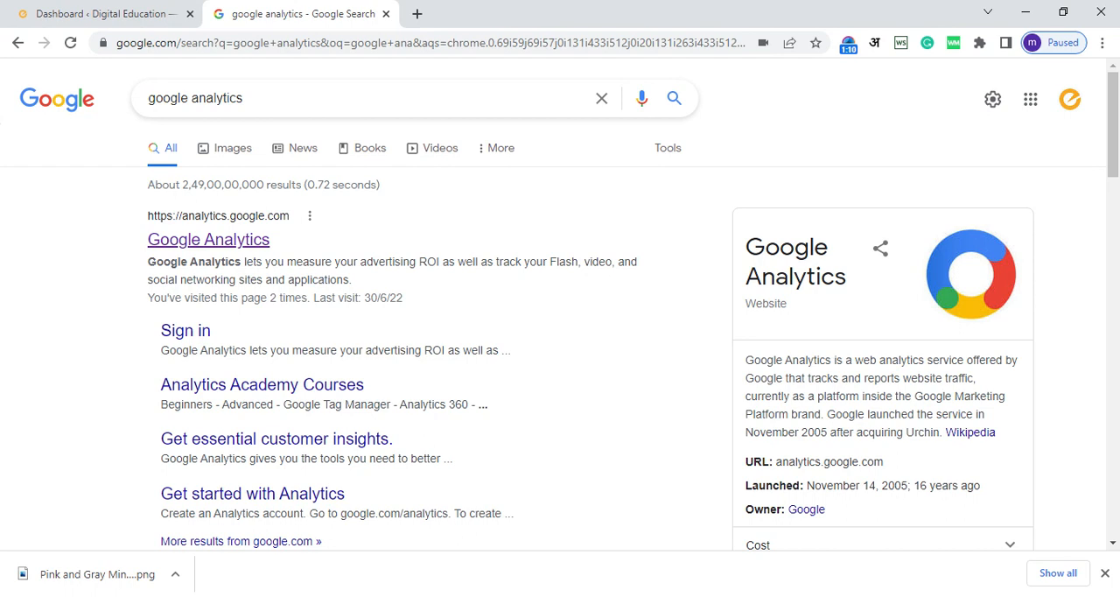
# Step: Open Google Analytics from the search results and start creating a new account in the admin area
pyautogui.click(226, 249)
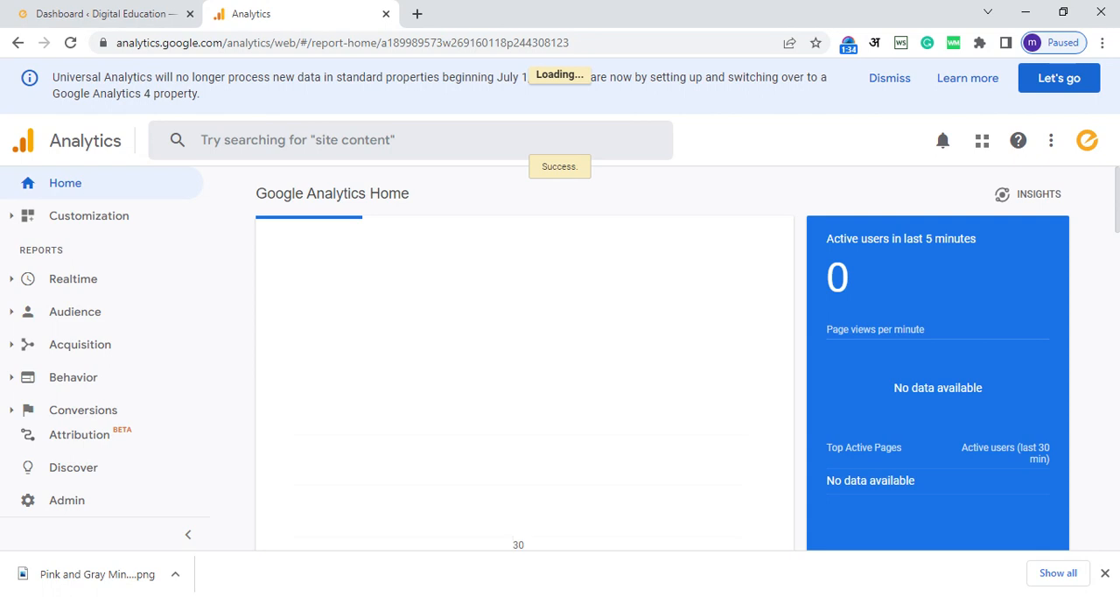
pyautogui.click(85, 509)
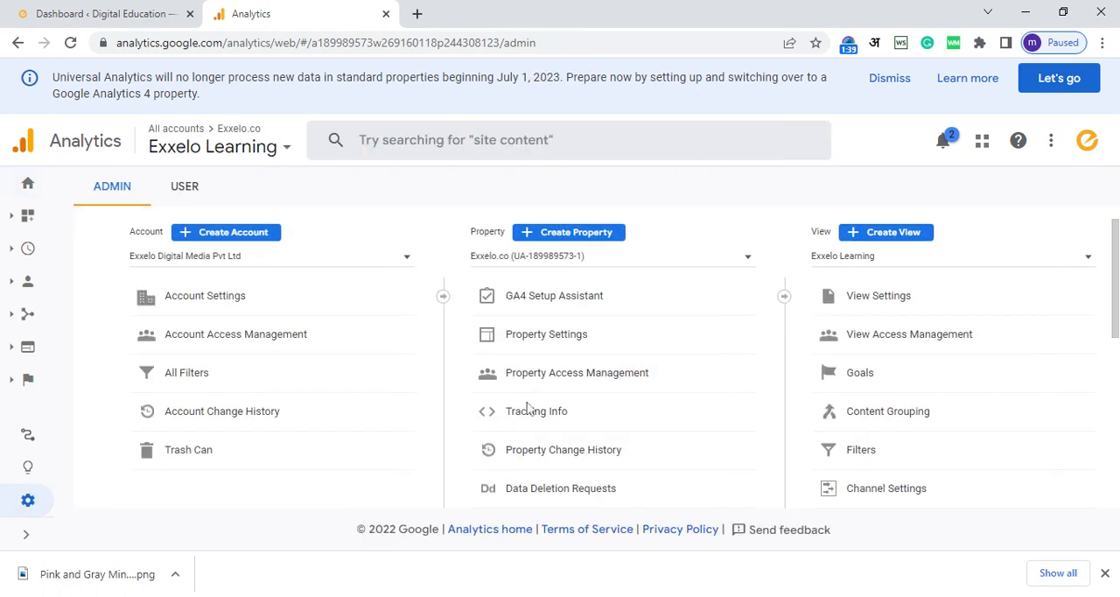
pyautogui.click(248, 236)
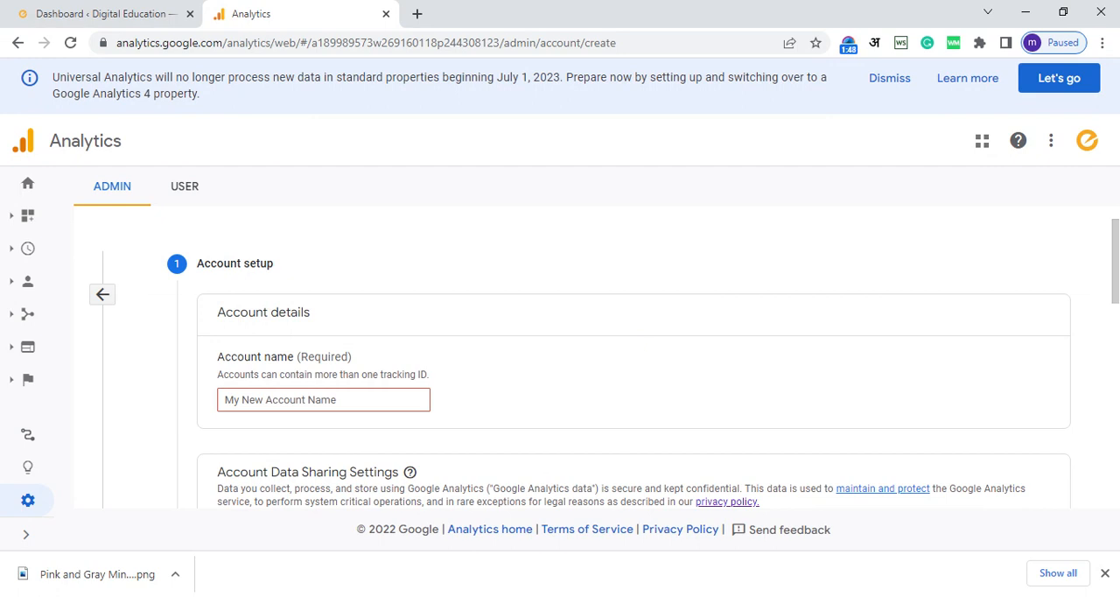
# Step: Name the new Analytics account "Digital School Dummy"
pyautogui.scroll(-1, 643, 363)
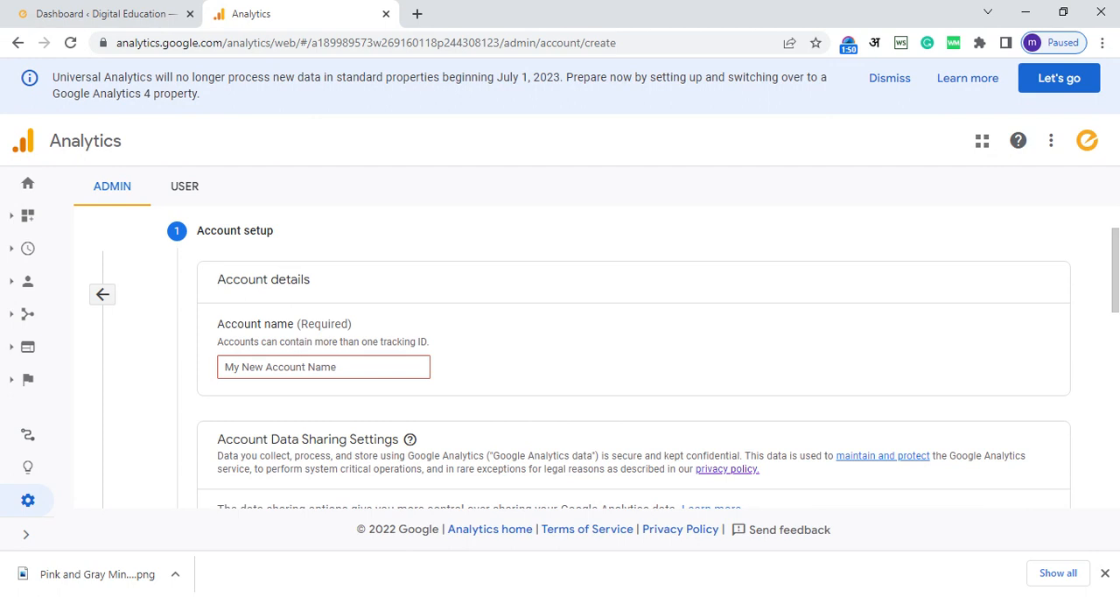
pyautogui.click(323, 367)
pyautogui.write('Digital')
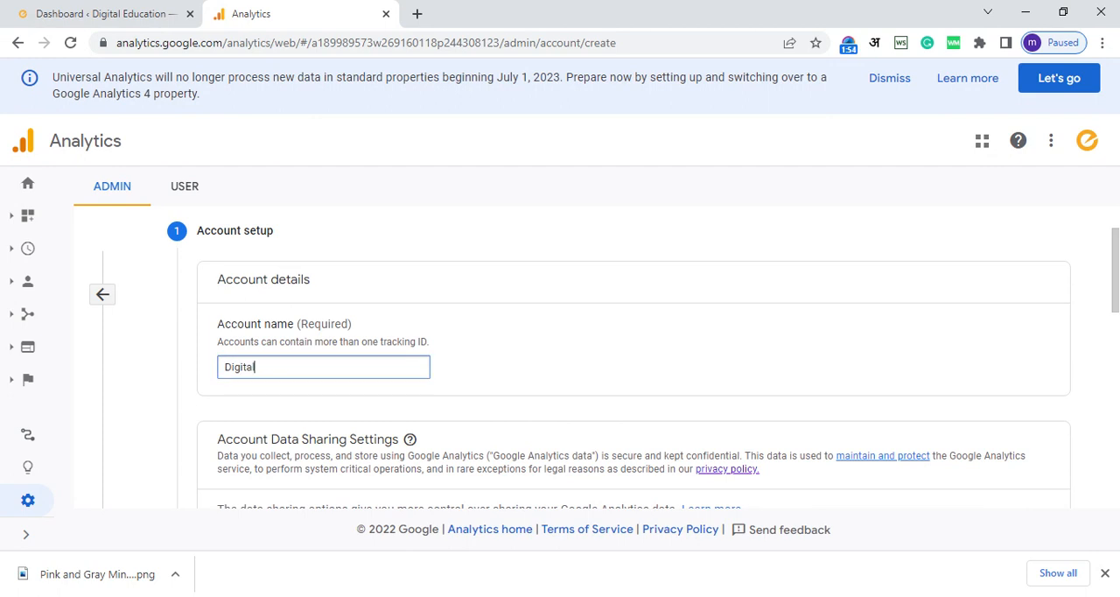
pyautogui.write(' Sc')
pyautogui.write('hool Dummy')
# Step: Review the account data sharing settings, keep the default selections and continue to the property setup
pyautogui.scroll(-2, 1114, 304)
pyautogui.moveTo(1114, 304); pyautogui.dragTo(1109, 336)
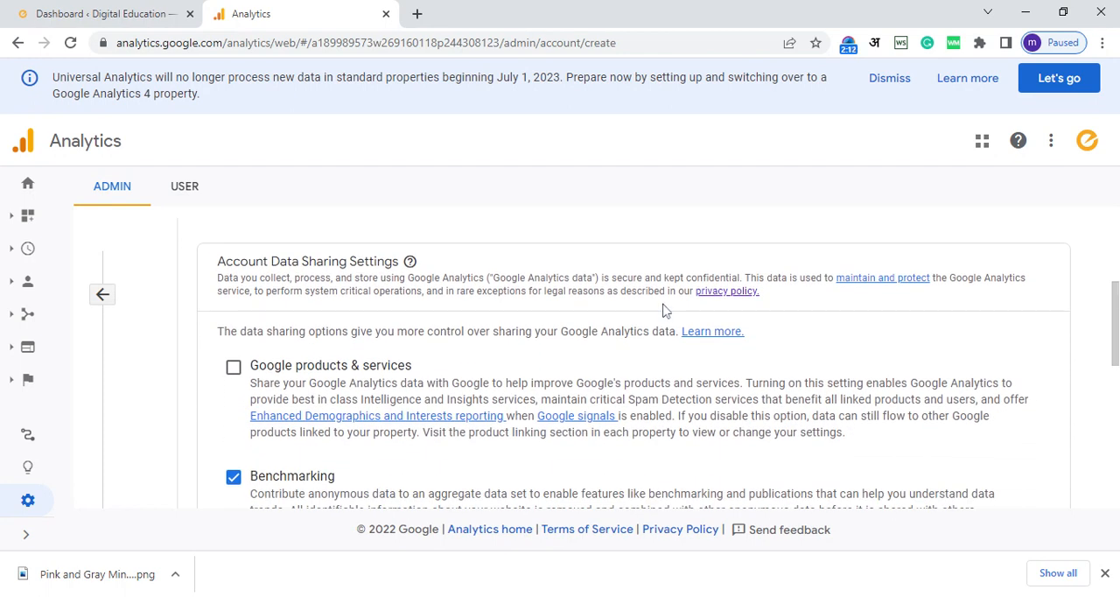
pyautogui.moveTo(1115, 352); pyautogui.dragTo(1117, 470)
pyautogui.click(246, 429)
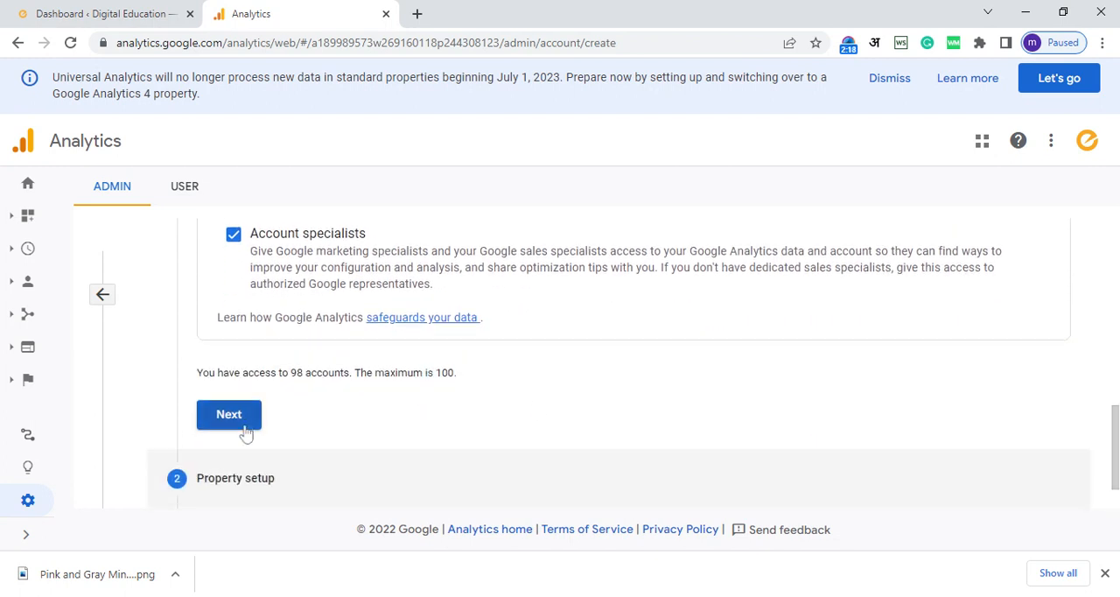
# Step: Name the Google Analytics 4 property "Exxelo Digital School Dummy"
pyautogui.moveTo(1115, 410); pyautogui.dragTo(1116, 304)
pyautogui.moveTo(1116, 358); pyautogui.dragTo(1115, 327)
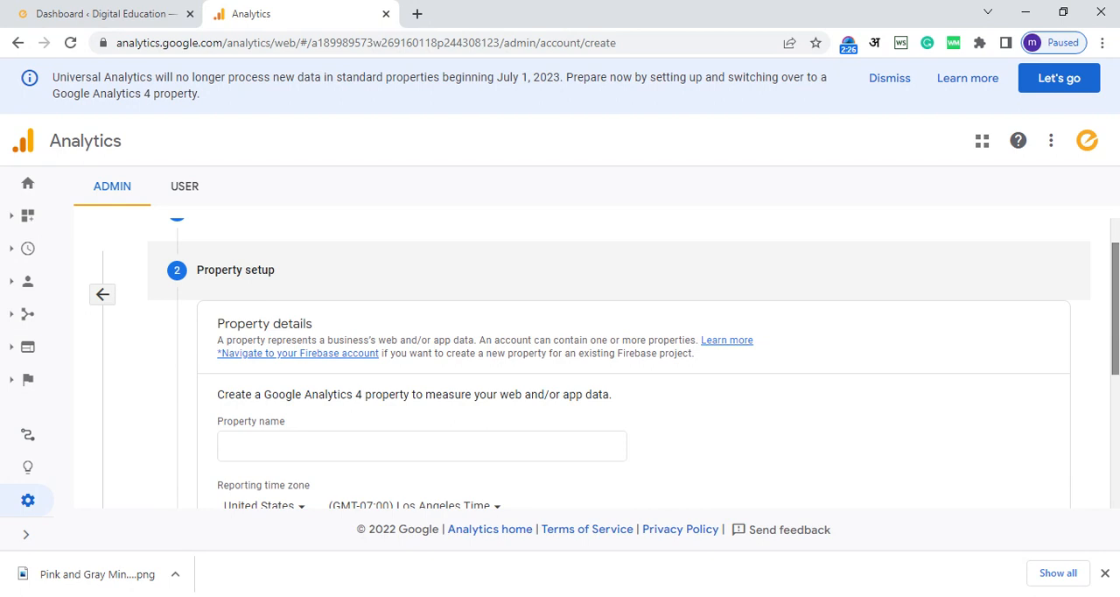
pyautogui.click(479, 444)
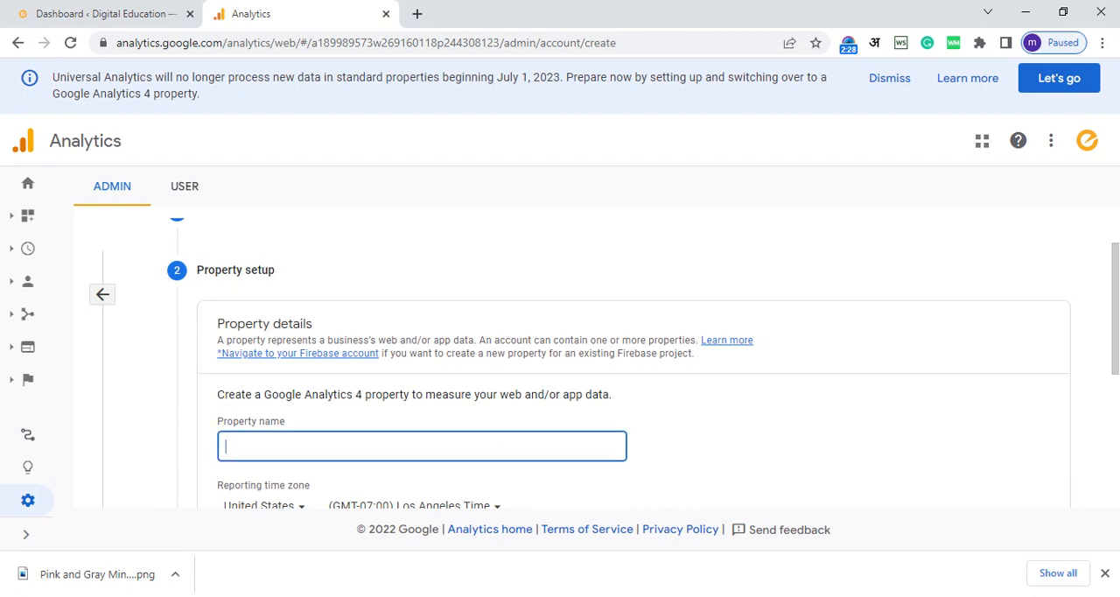
pyautogui.write('Exxelo Digital School')
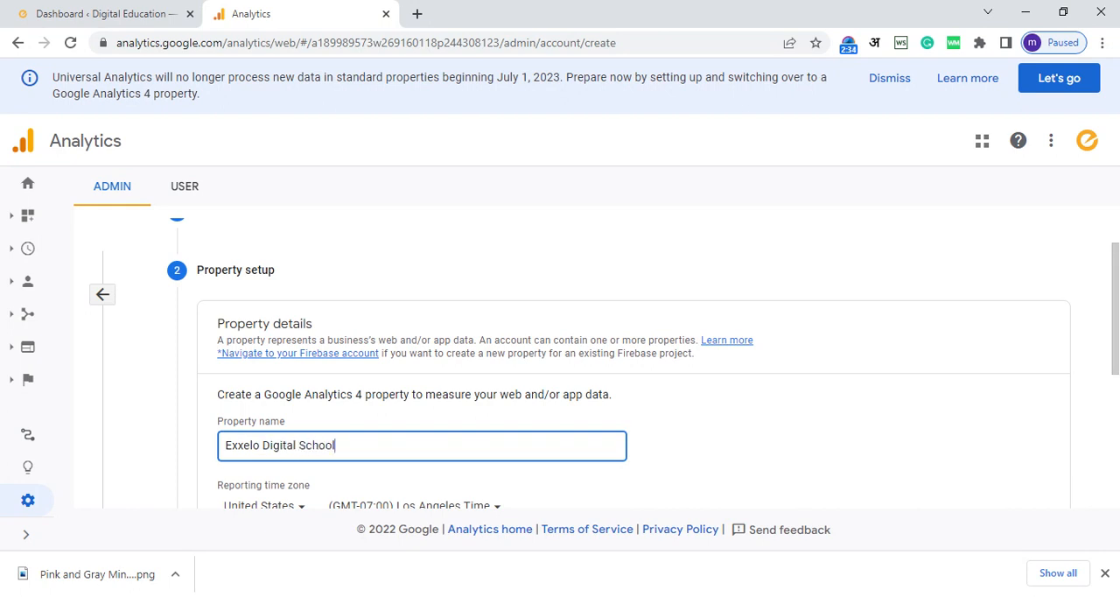
pyautogui.write(' Dummy')
# Step: Set the property's reporting time zone country to India
pyautogui.scroll(-2, 1116, 359)
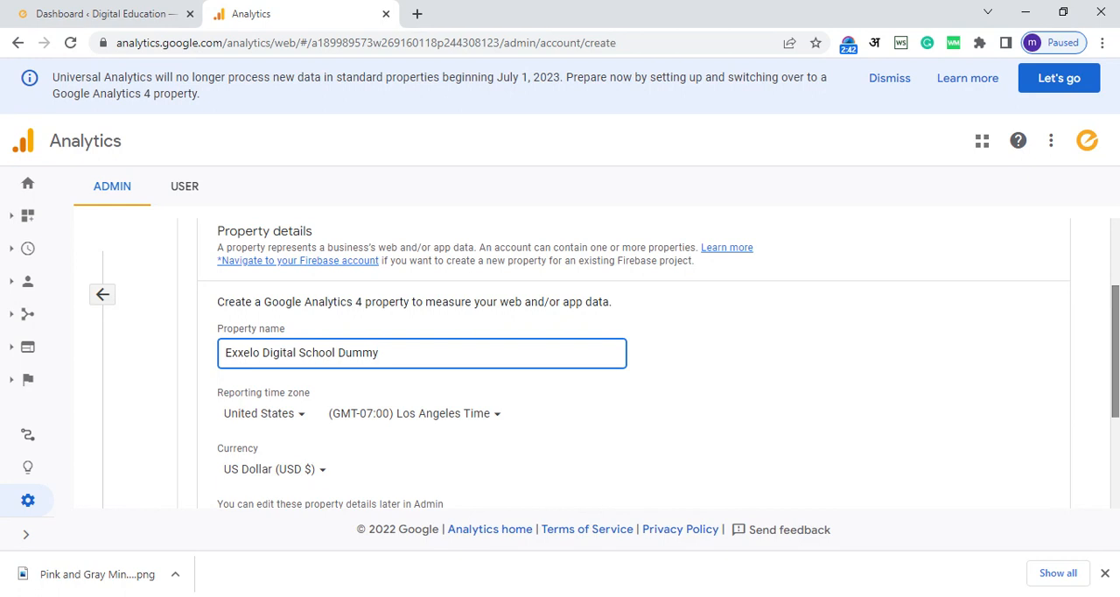
pyautogui.click(267, 418)
pyautogui.click(267, 419)
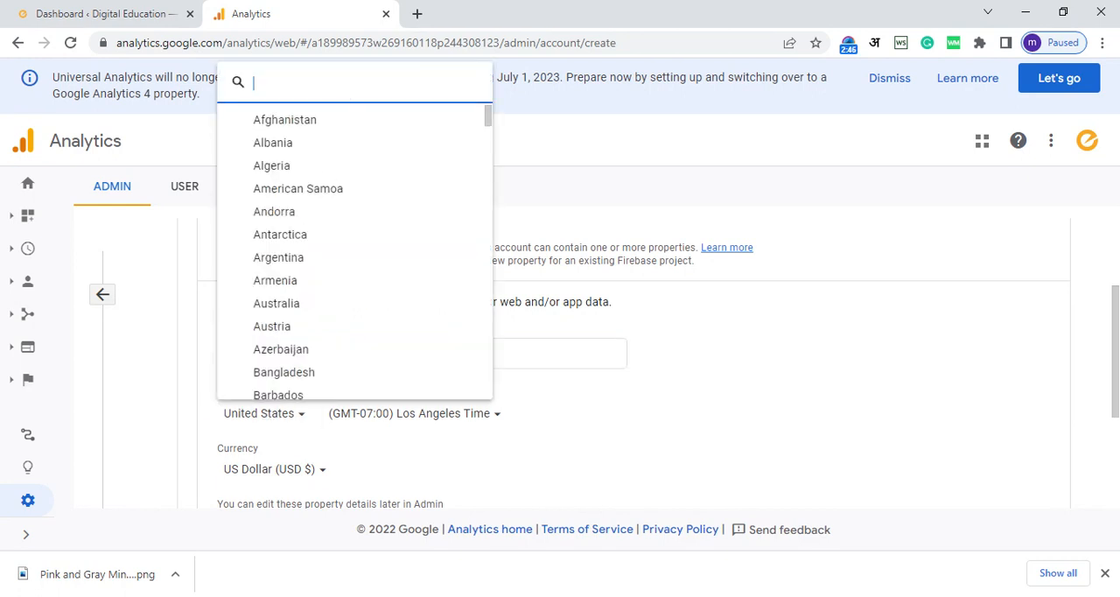
pyautogui.write('India')
pyautogui.click(269, 385)
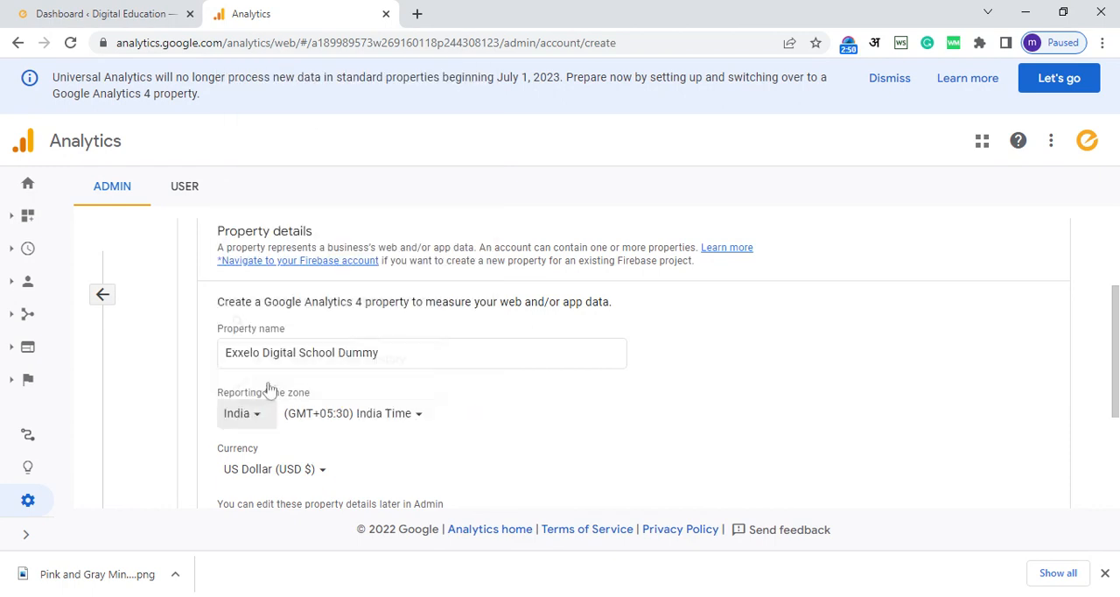
# Step: Set the property's currency to Indian Rupee (INR ₹)
pyautogui.click(288, 477)
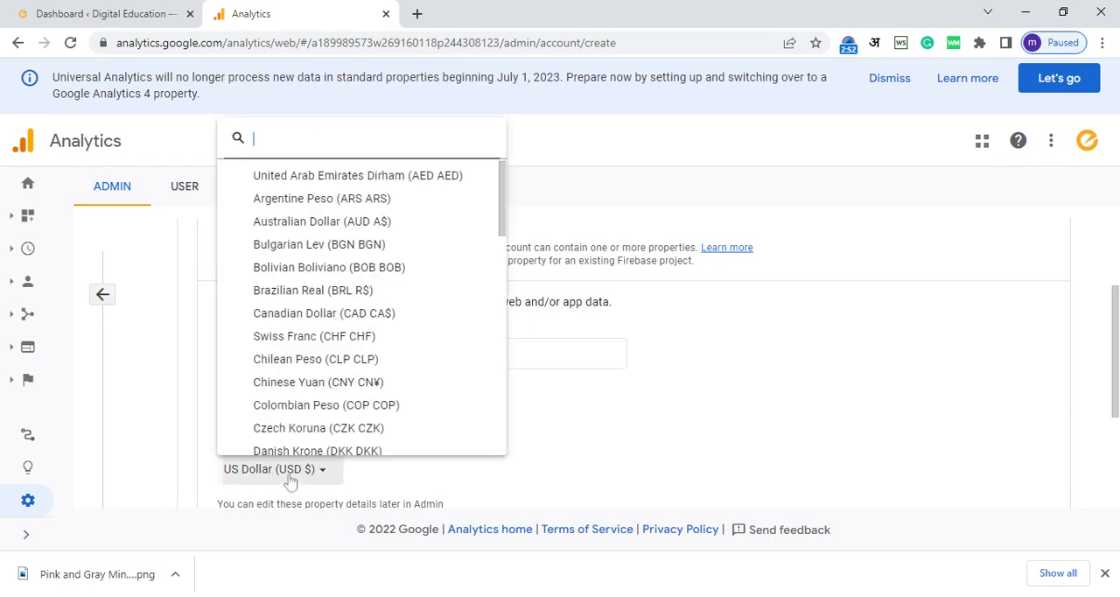
pyautogui.write('I')
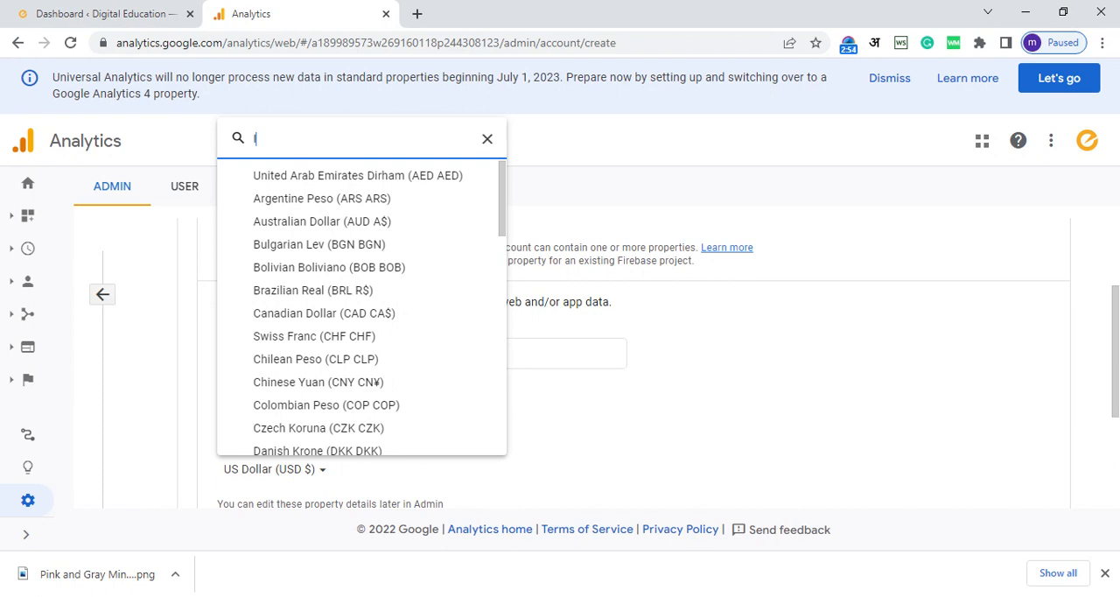
pyautogui.write('NR')
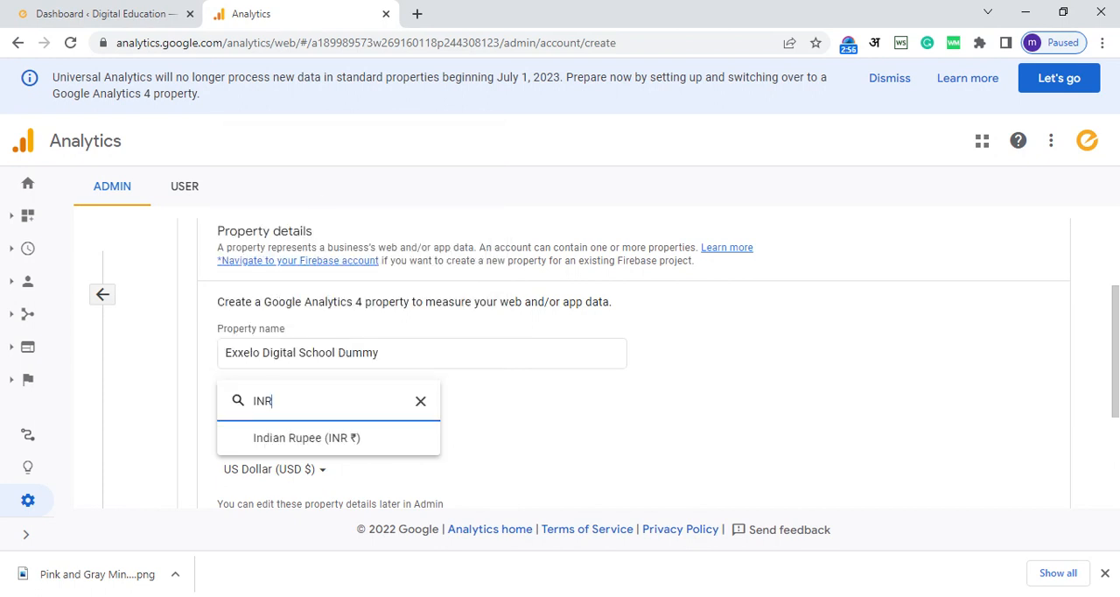
pyautogui.click(289, 439)
# Step: Show the property's advanced options and enable creating a Universal Analytics property
pyautogui.moveTo(1115, 352); pyautogui.dragTo(1115, 431)
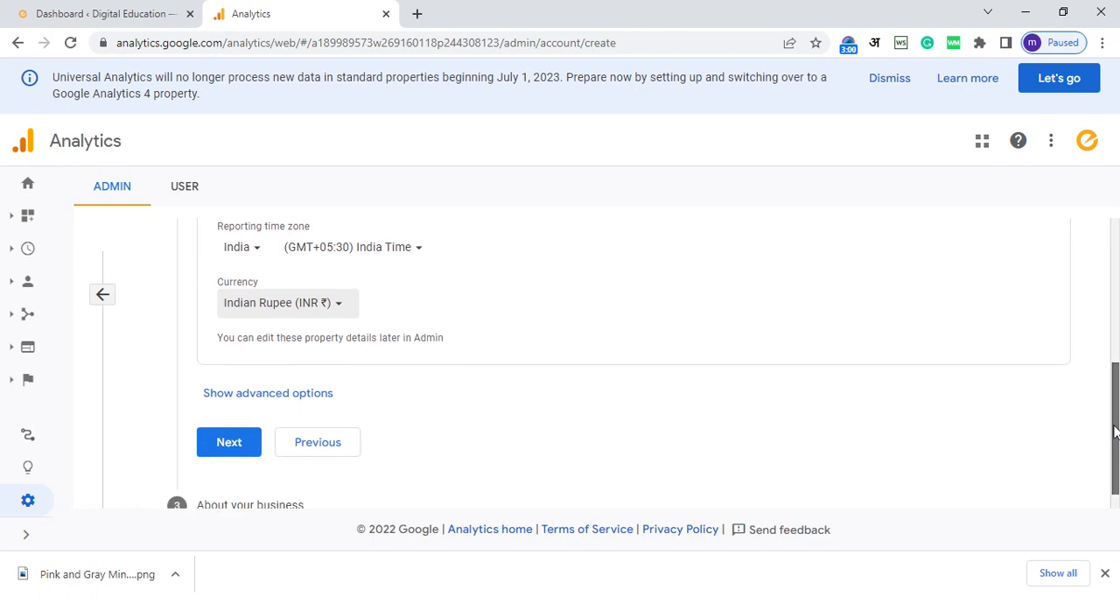
pyautogui.click(234, 396)
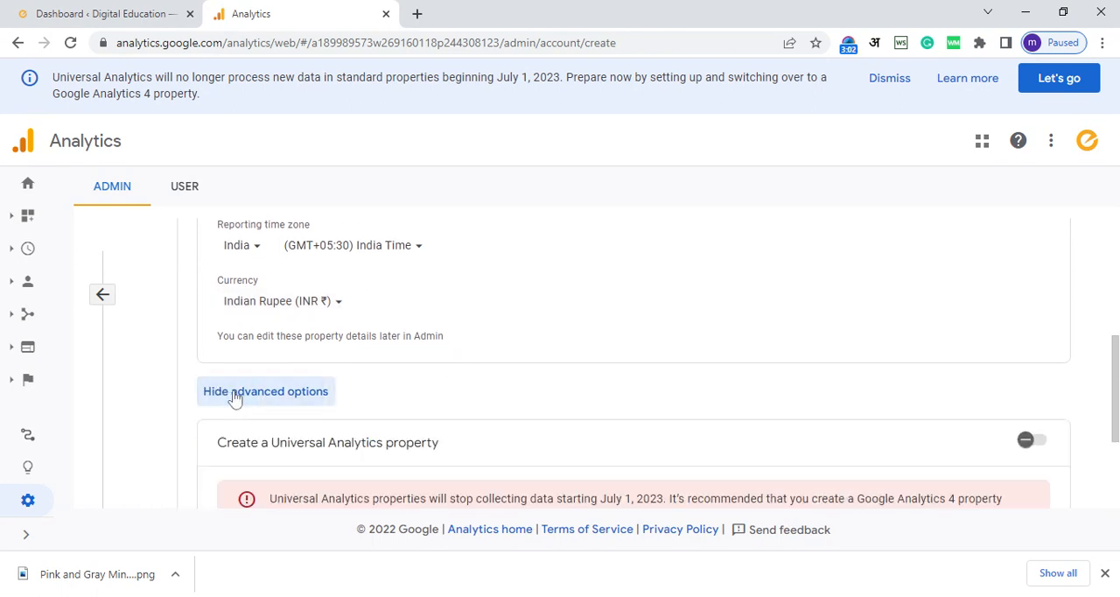
pyautogui.moveTo(1115, 419); pyautogui.dragTo(1116, 450)
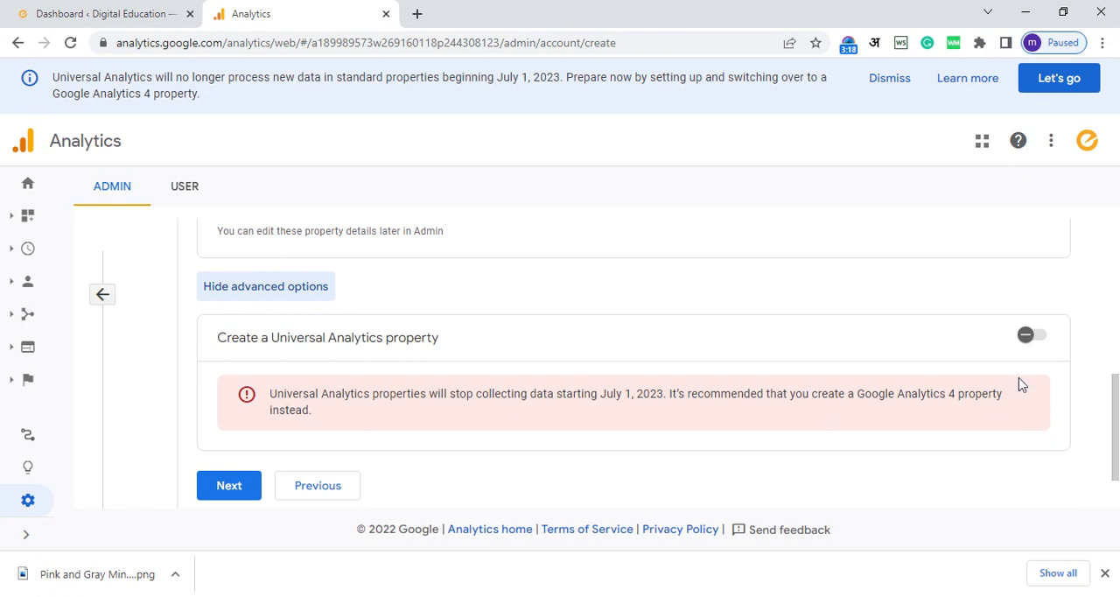
pyautogui.click(1031, 338)
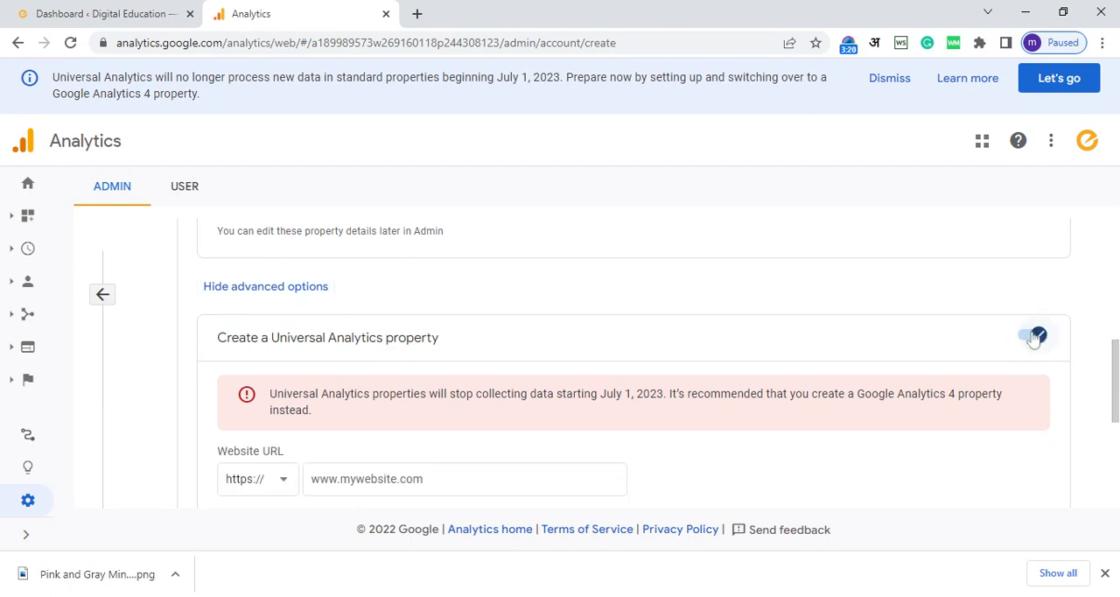
pyautogui.moveTo(1116, 368); pyautogui.dragTo(1115, 395)
pyautogui.click(358, 402)
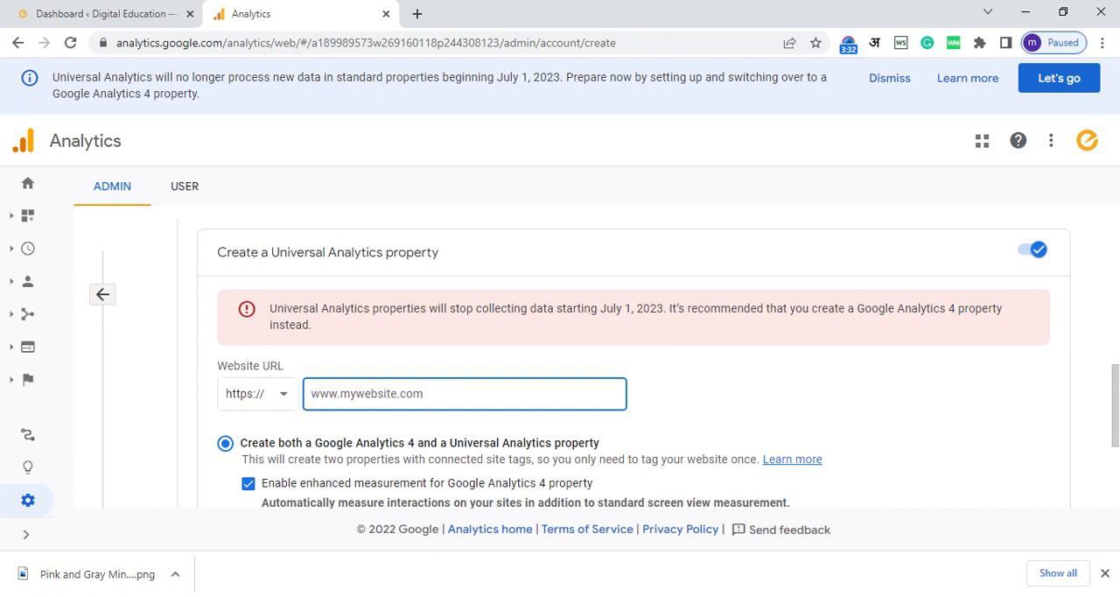
pyautogui.write('WWW')
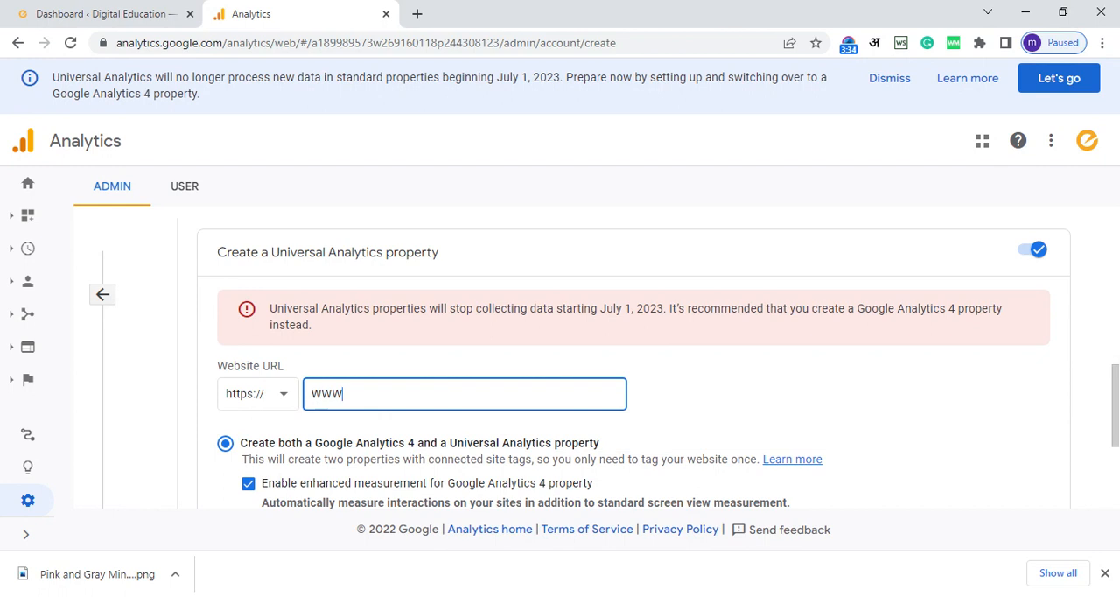
pyautogui.press('BackSpace')
pyautogui.press('BackSpace')
pyautogui.press('BackSpace')
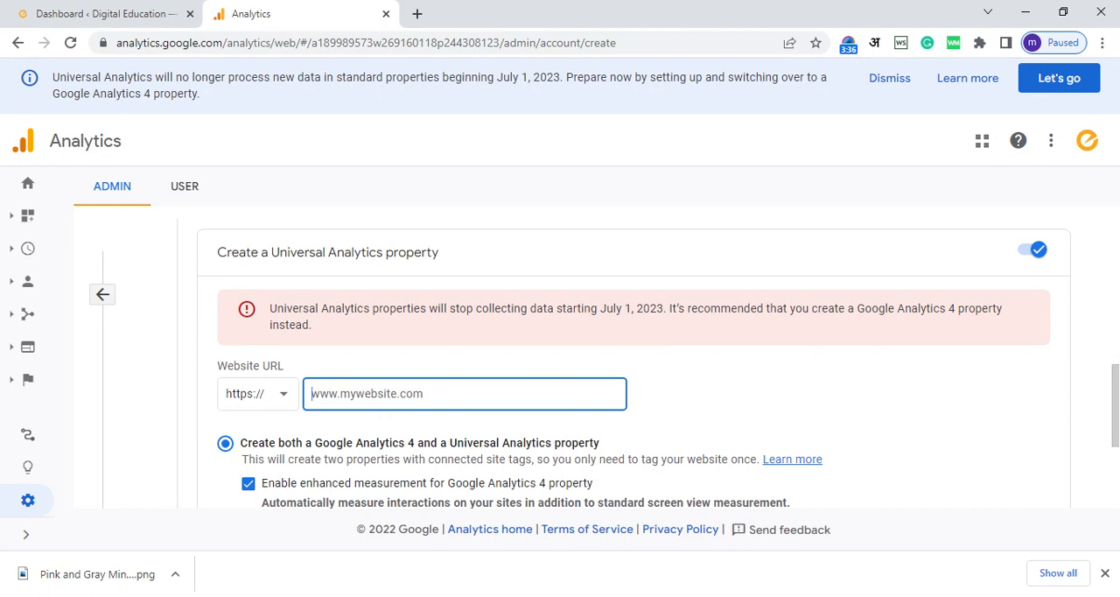
pyautogui.write('www.exxelo')
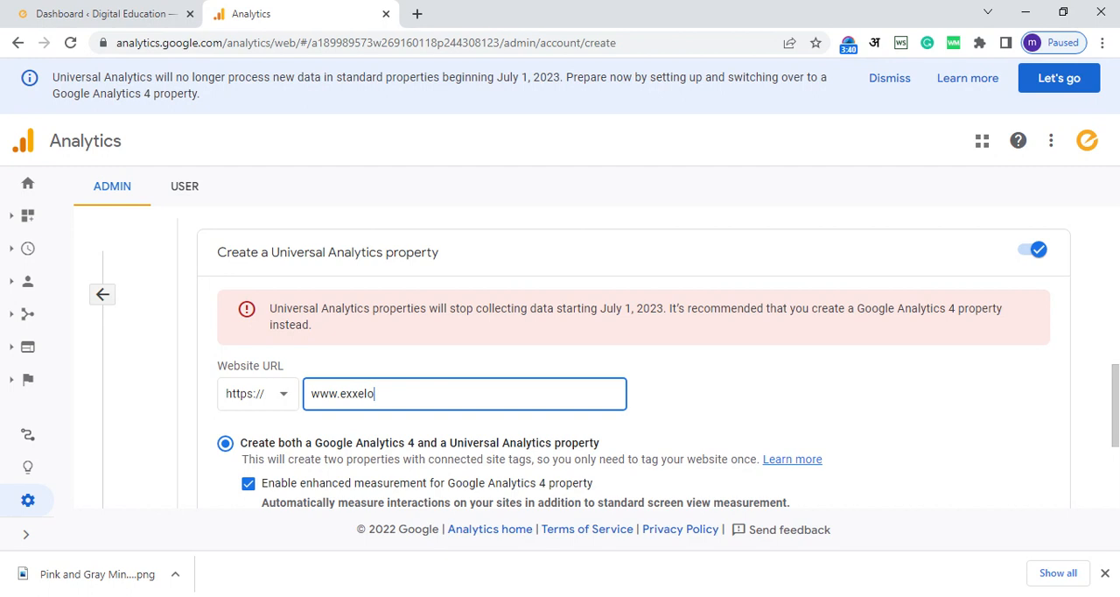
pyautogui.write('learning.in')
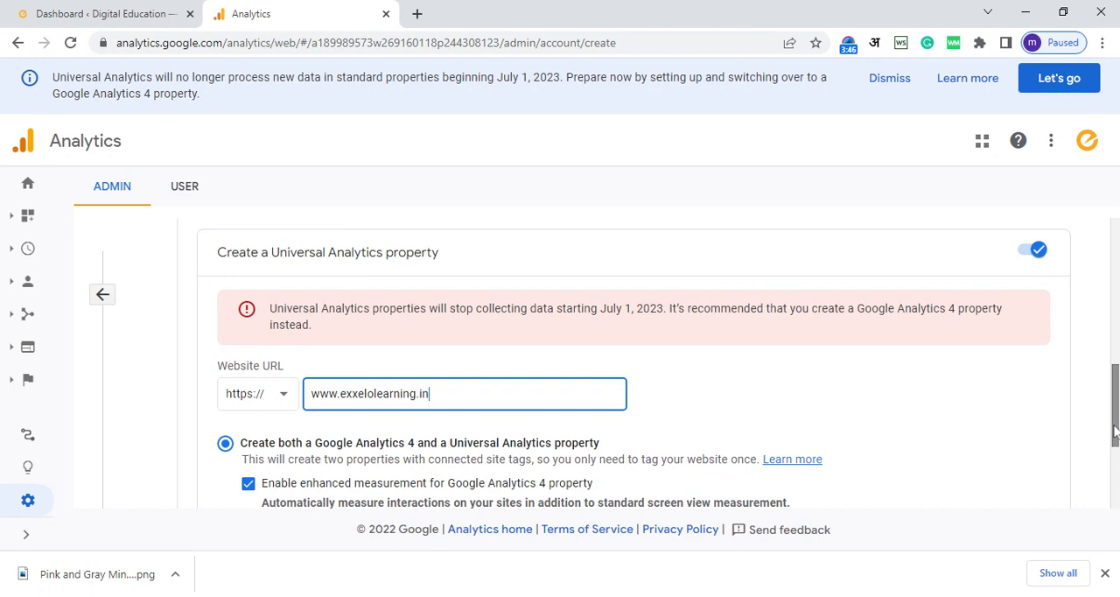
# Step: Keep the option to create both a Google Analytics 4 and a Universal Analytics property, and continue to the business information
pyautogui.scroll(-2, 1109, 446)
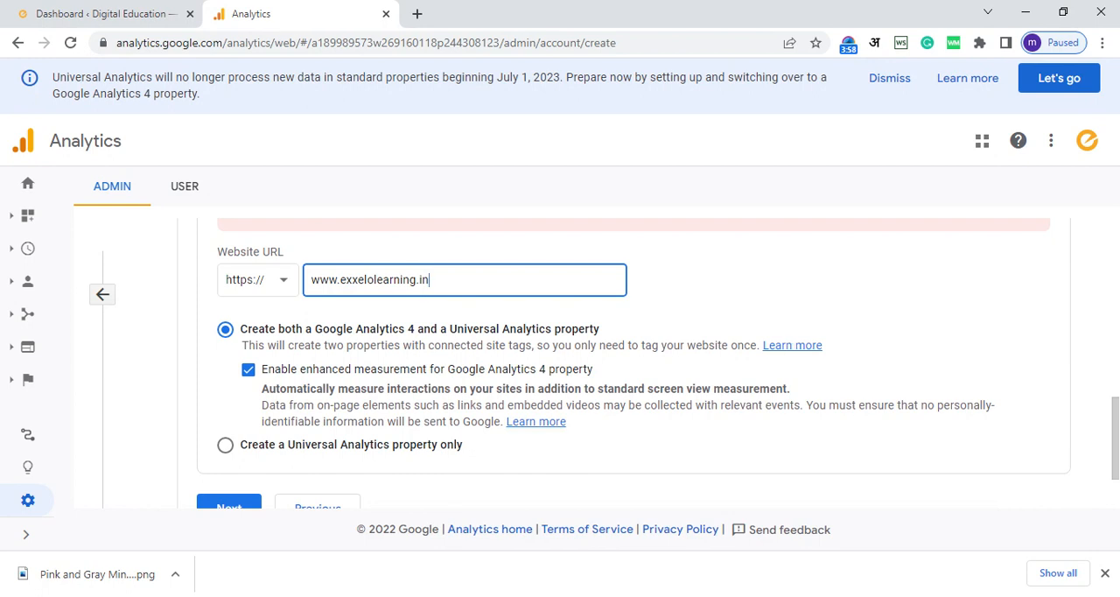
pyautogui.scroll(-1, 1111, 438)
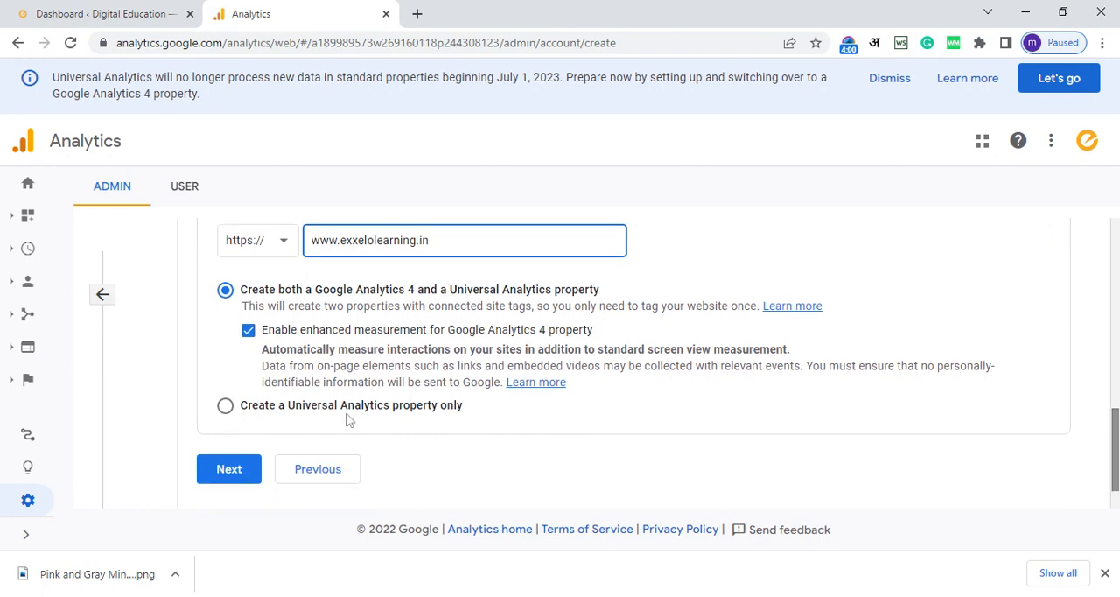
pyautogui.click(227, 469)
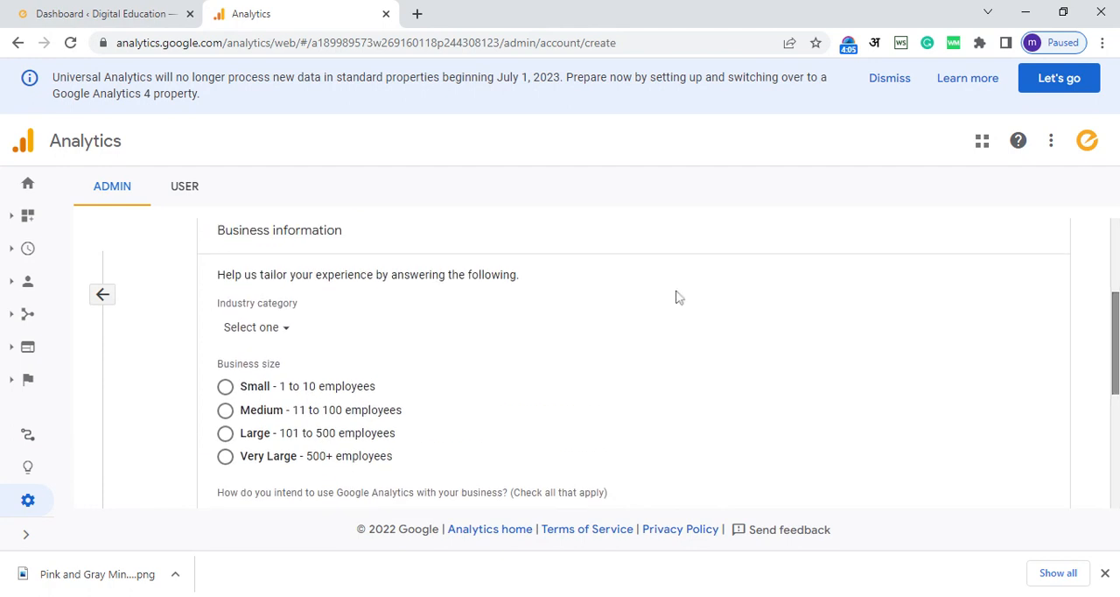
# Step: Set the industry category to Other and the business size to Small - 1 to 10 employees
pyautogui.click(282, 329)
pyautogui.moveTo(433, 175); pyautogui.dragTo(430, 369)
pyautogui.click(283, 380)
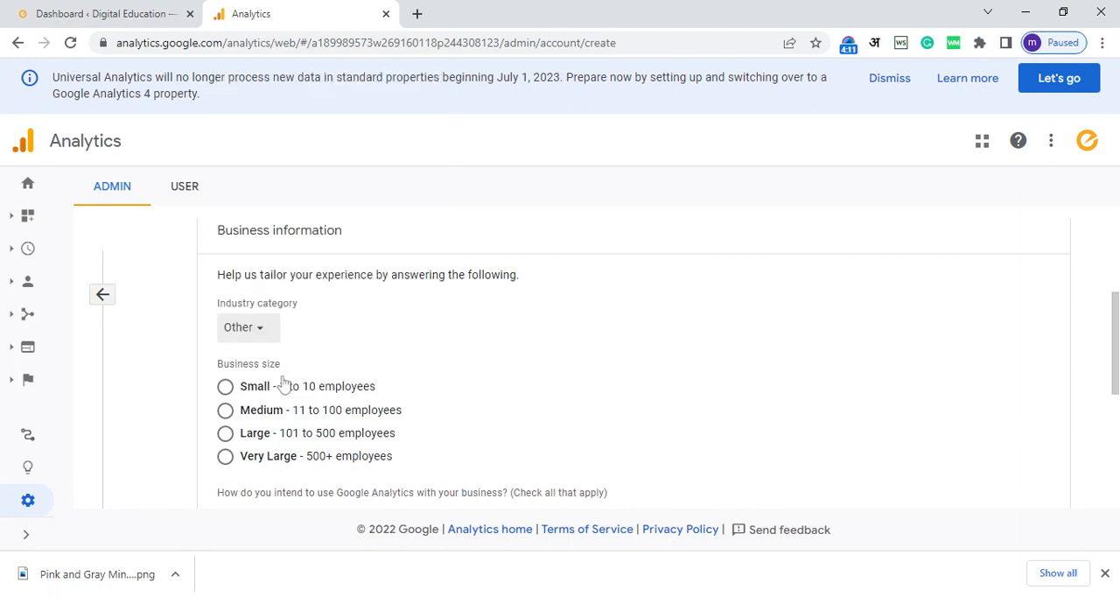
pyautogui.click(225, 386)
# Step: Select the first six intended uses of Google Analytics, from measuring customer engagement through measuring content monetization
pyautogui.moveTo(1117, 354); pyautogui.dragTo(1117, 405)
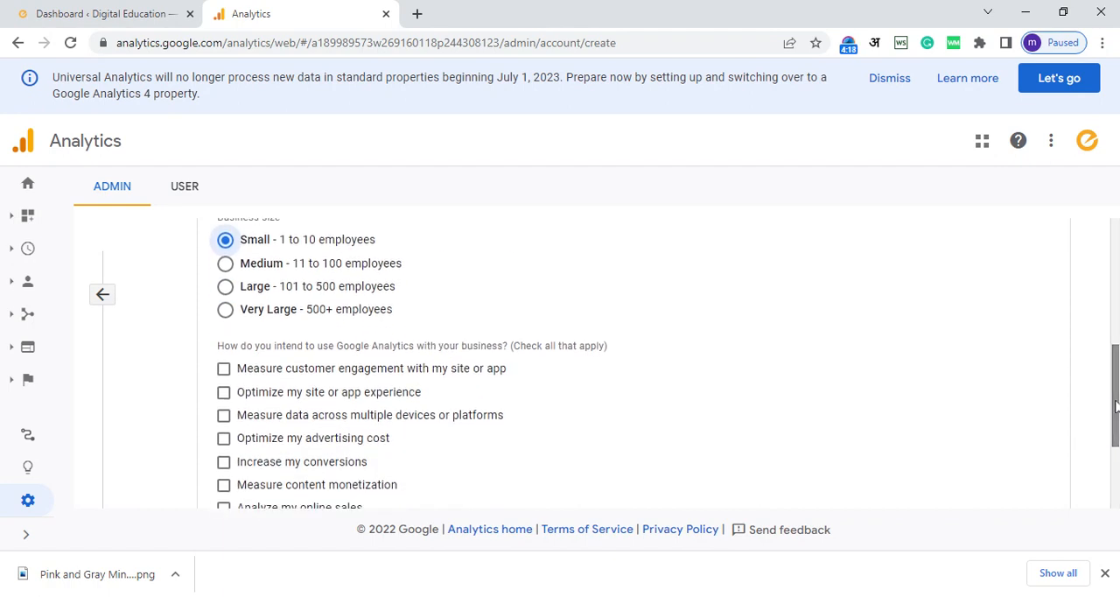
pyautogui.click(224, 369)
pyautogui.click(224, 393)
pyautogui.click(224, 415)
pyautogui.click(224, 438)
pyautogui.click(224, 461)
pyautogui.click(224, 487)
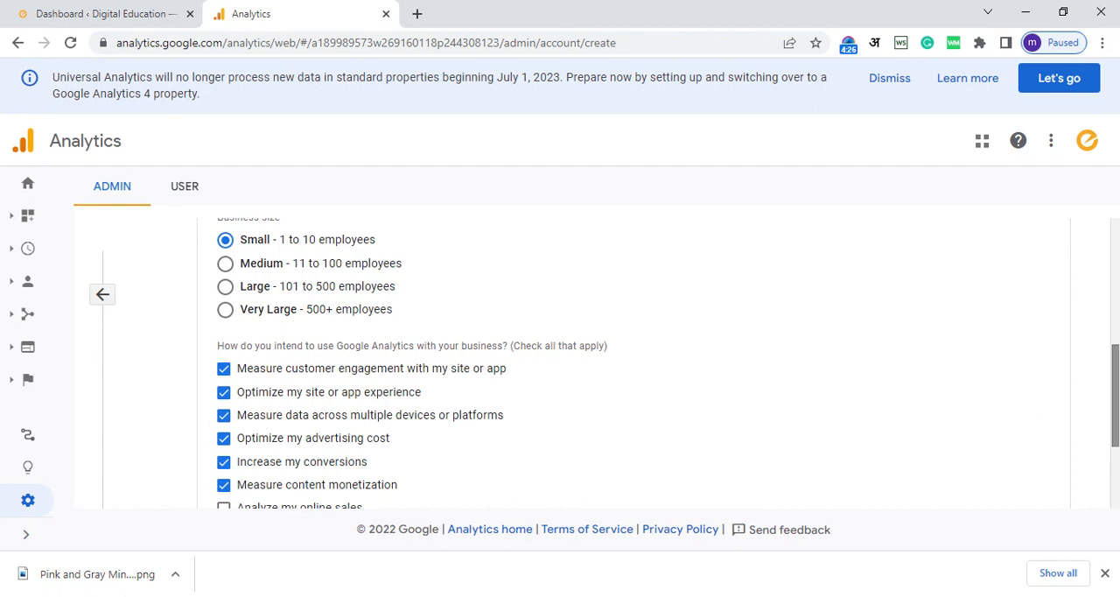
# Step: Add "Analyze my online sales" and "Measure lead generation" as intended uses, and submit the form to create the account
pyautogui.moveTo(1115, 418); pyautogui.dragTo(1116, 440)
pyautogui.click(225, 443)
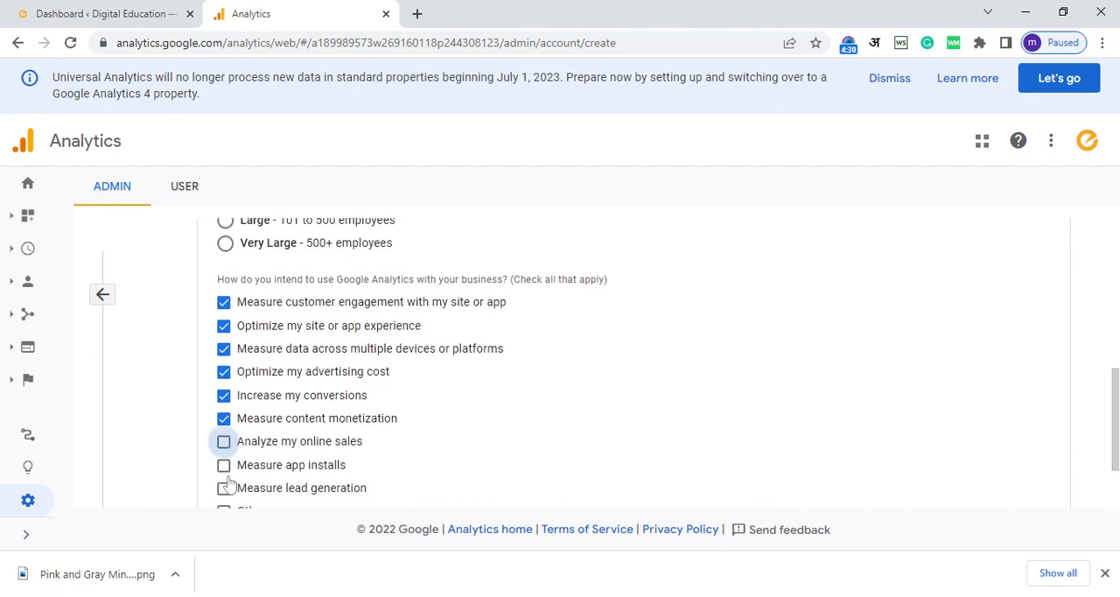
pyautogui.click(224, 488)
pyautogui.moveTo(1116, 434); pyautogui.dragTo(1115, 472)
pyautogui.click(219, 476)
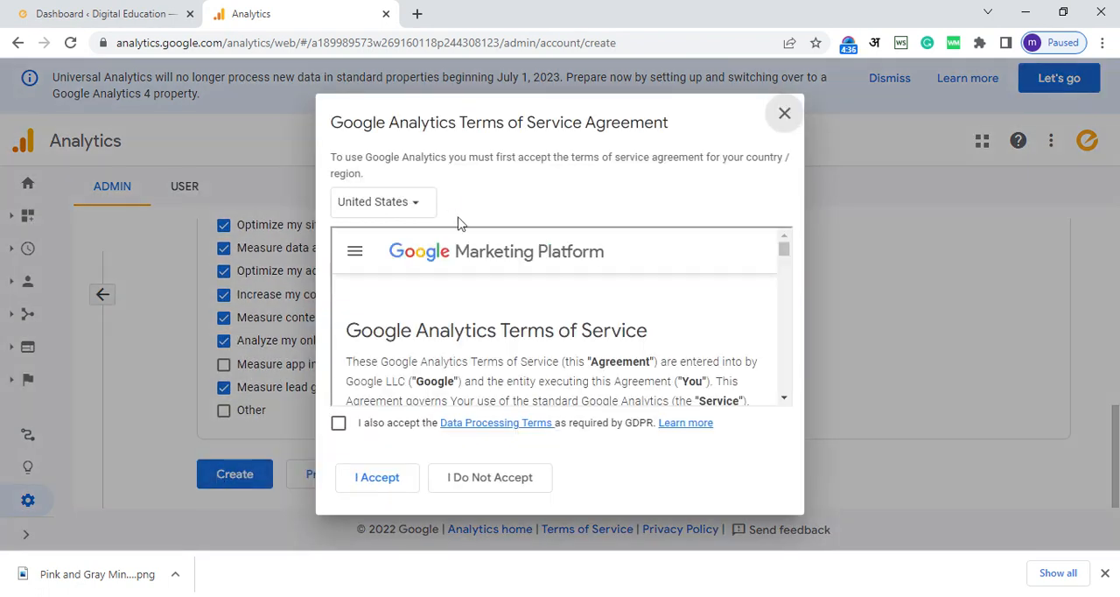
# Step: Set the country for the Google Analytics Terms of Service Agreement to India
pyautogui.click(416, 202)
pyautogui.write('india')
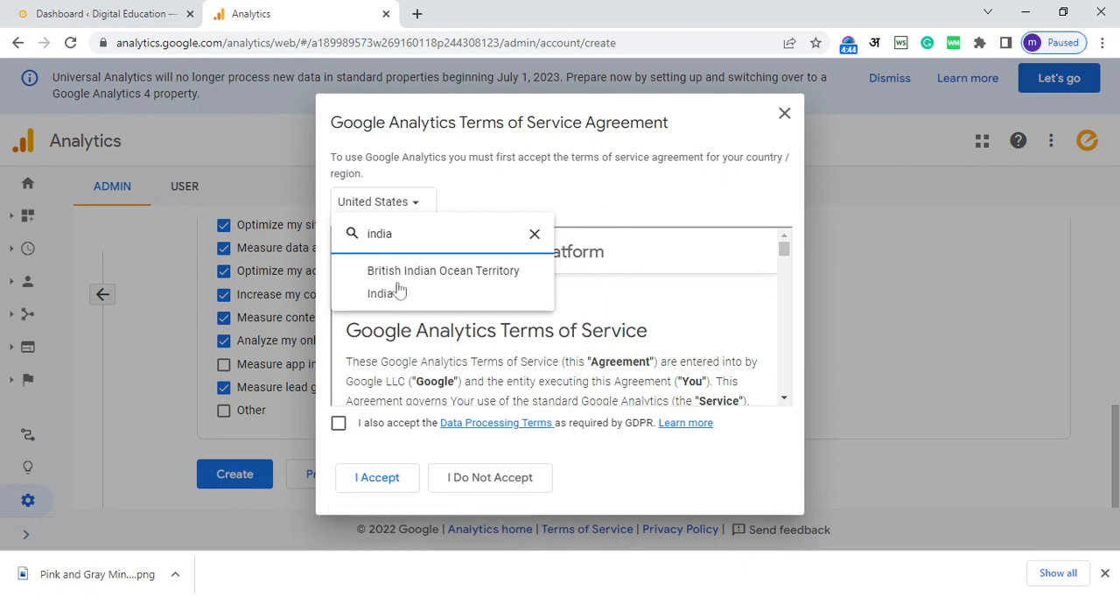
pyautogui.click(394, 298)
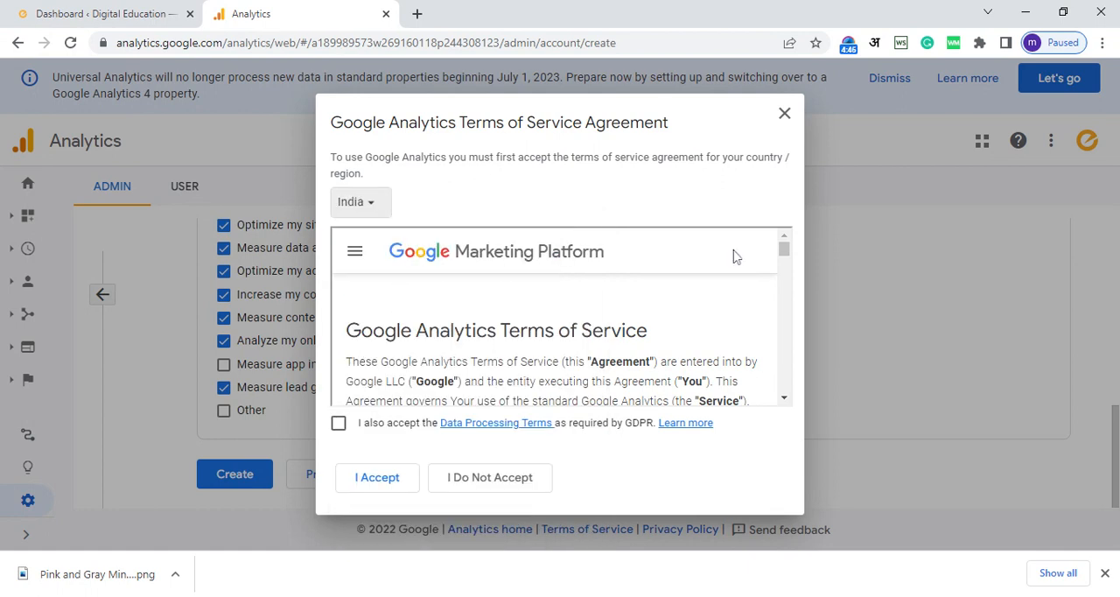
# Step: Read through the Terms of Service for India, agree to the GDPR Data Processing Terms, and accept the agreement
pyautogui.scroll(-10, 782, 250)
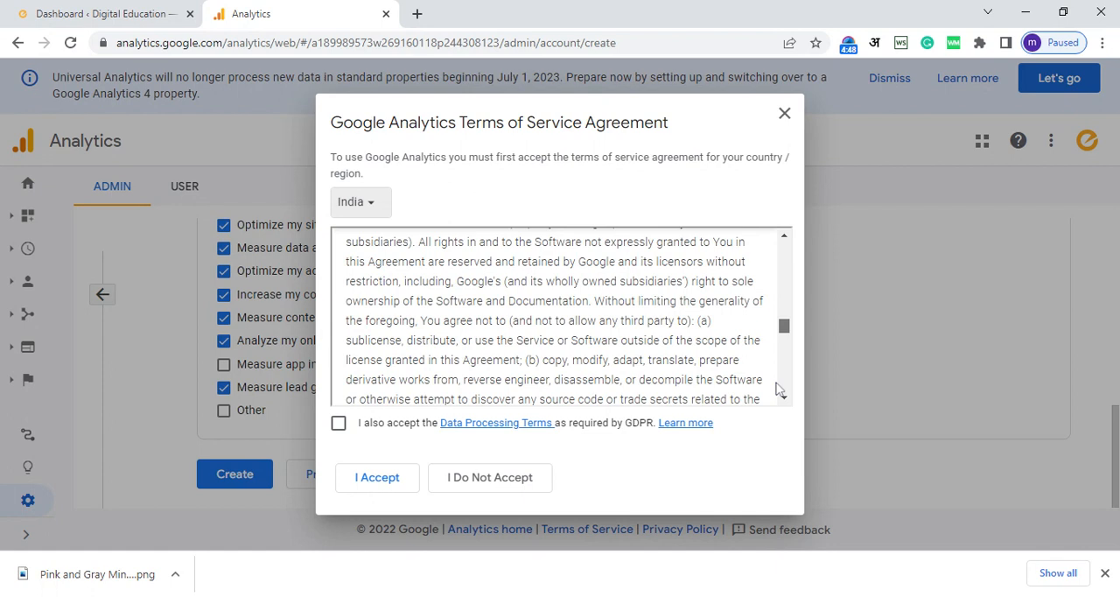
pyautogui.scroll(-10, 779, 389)
pyautogui.click(339, 423)
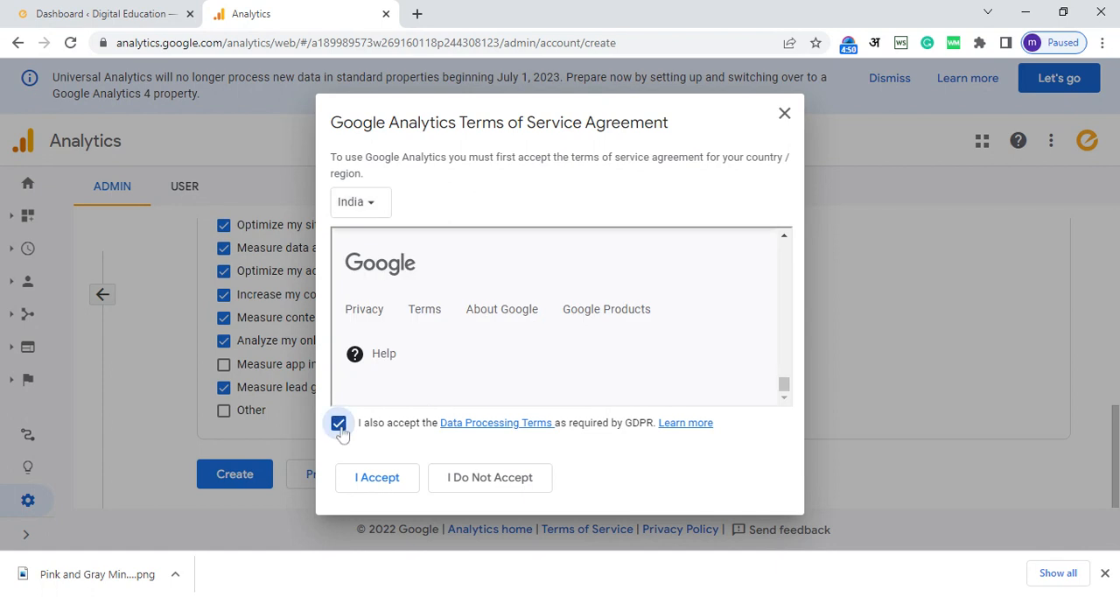
pyautogui.click(377, 479)
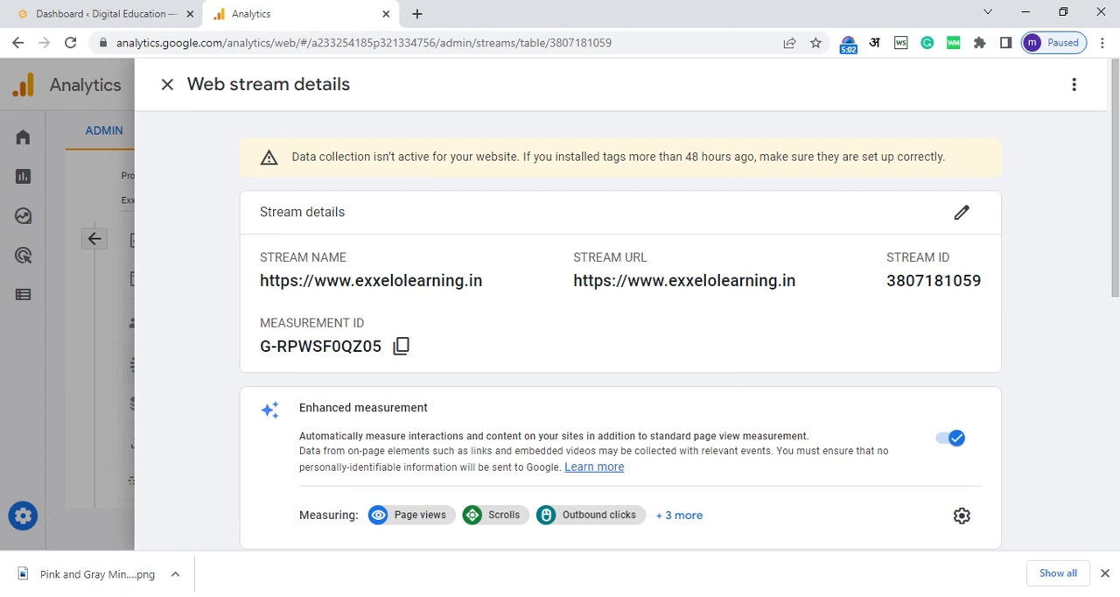
# Step: Expand the Global site tag (gtag.js) tagging instructions of the web stream and copy the tag code
pyautogui.scroll(-2, 620, 304)
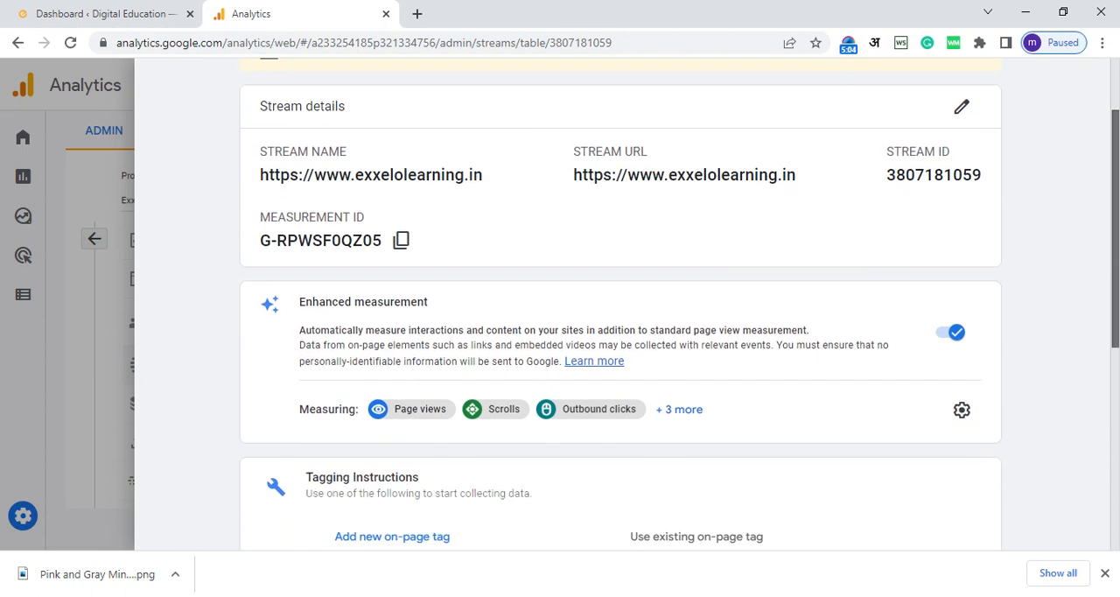
pyautogui.scroll(-3, 620, 303)
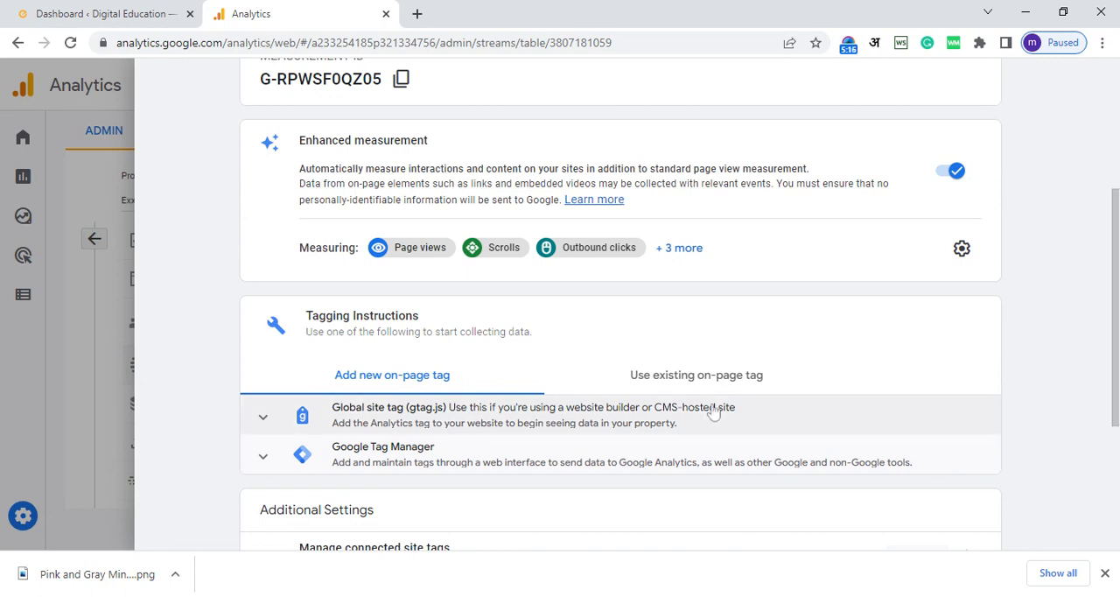
pyautogui.click(541, 426)
pyautogui.moveTo(1115, 325); pyautogui.dragTo(1116, 423)
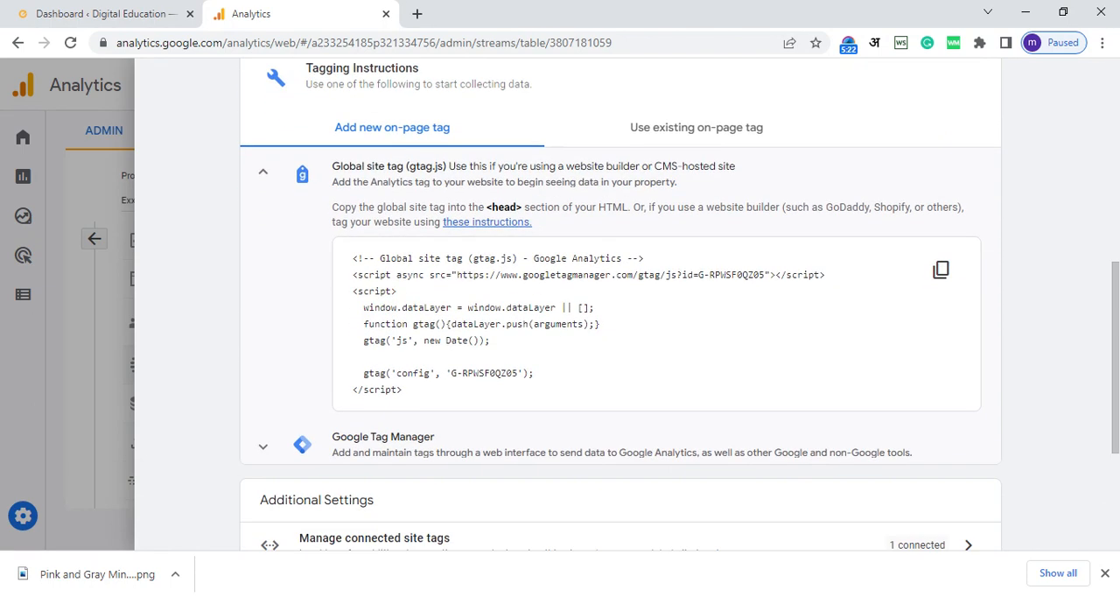
pyautogui.click(942, 270)
# Step: Switch to the WordPress dashboard and open the Insert Headers and Footers settings
pyautogui.click(109, 8)
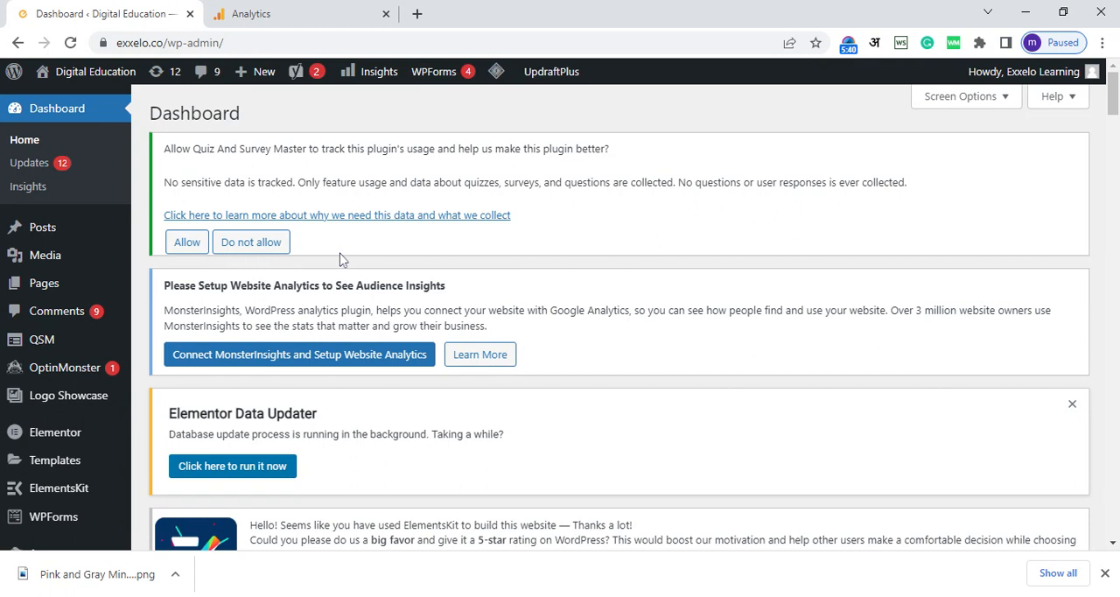
pyautogui.scroll(-4, 79, 427)
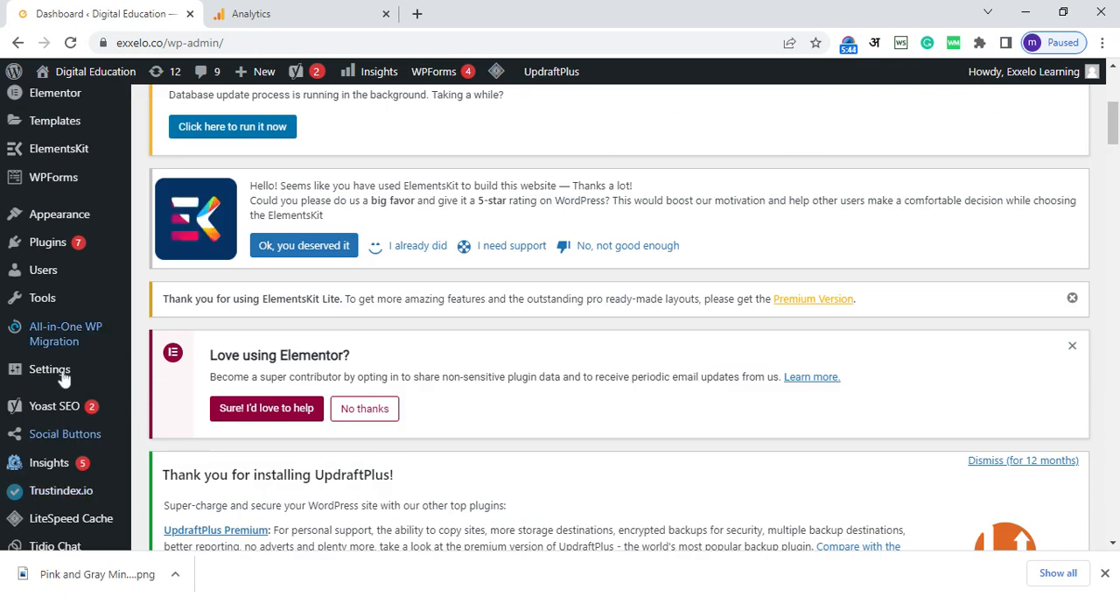
pyautogui.moveTo(33, 371)
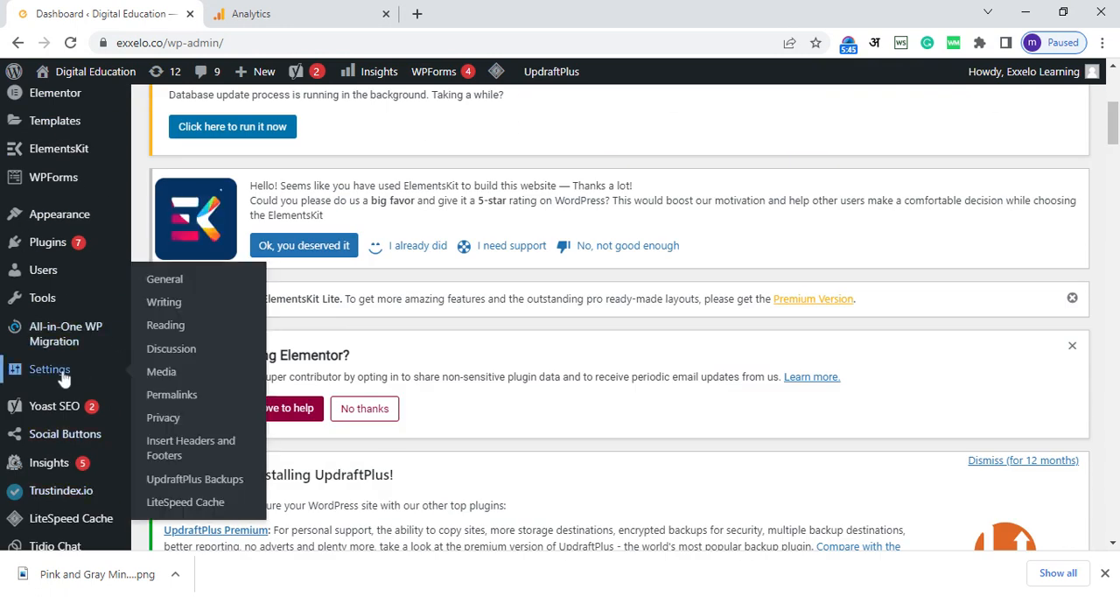
pyautogui.click(215, 451)
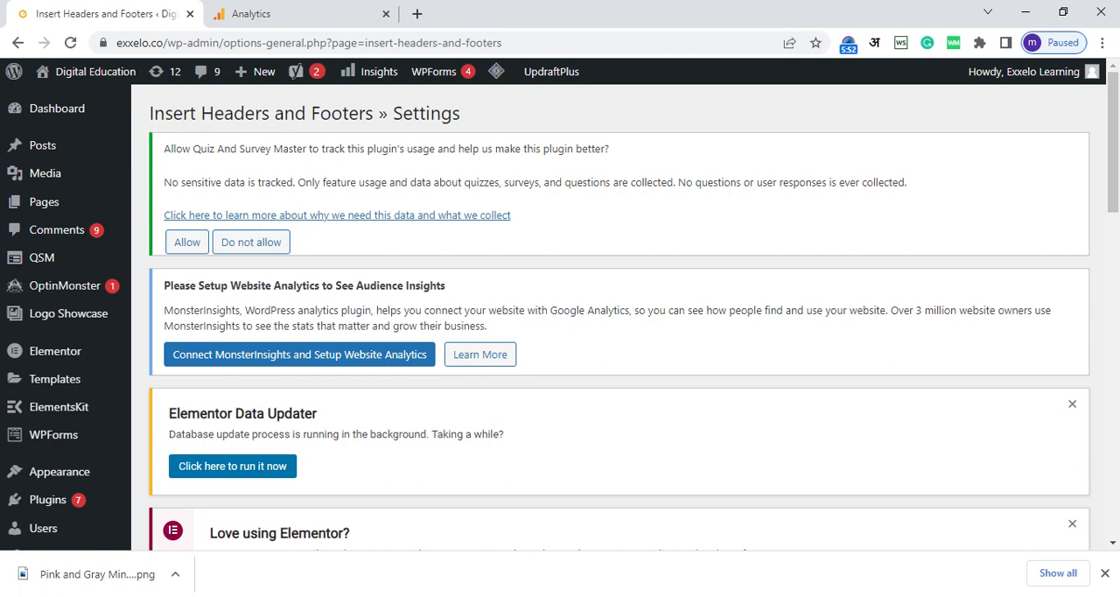
# Step: Paste the copied global site tag into Scripts in Header, a few blank lines below the Google Tag Manager script
pyautogui.moveTo(1117, 151); pyautogui.dragTo(1116, 278)
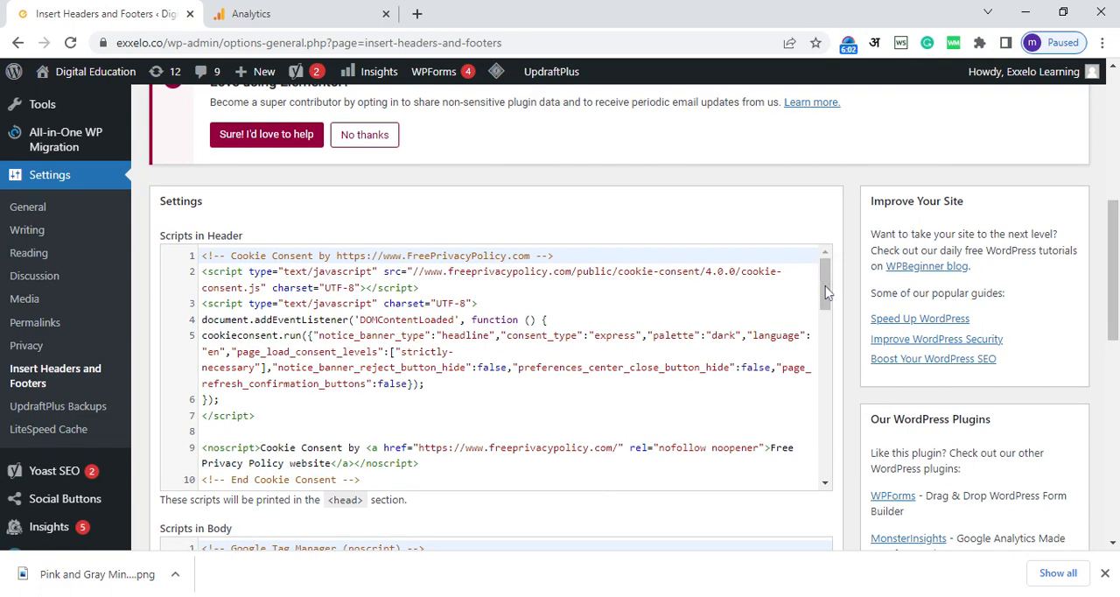
pyautogui.moveTo(826, 293); pyautogui.dragTo(826, 481)
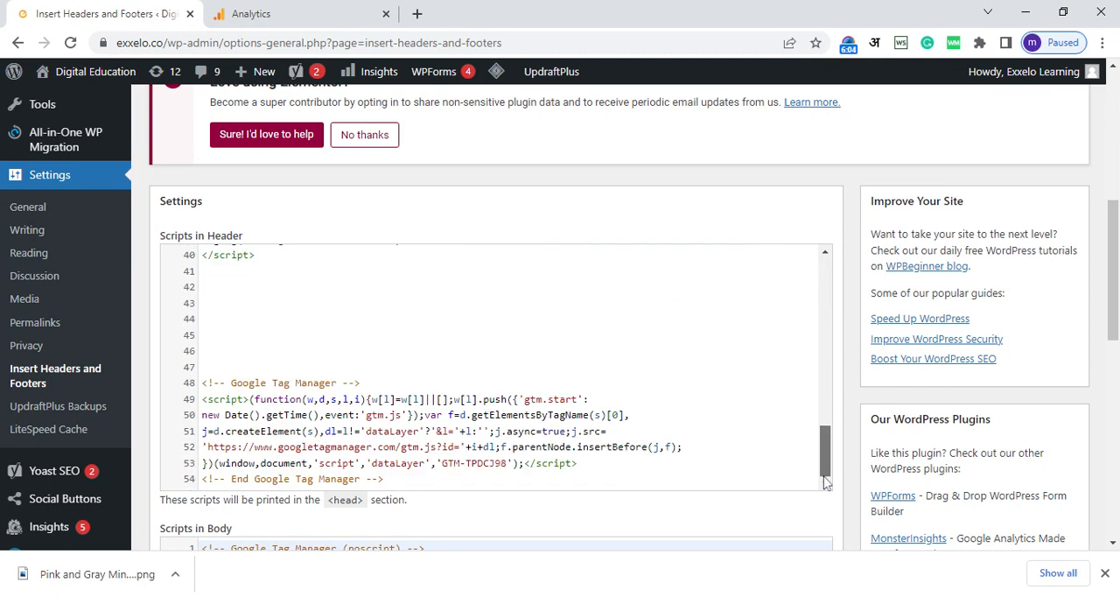
pyautogui.click(792, 480)
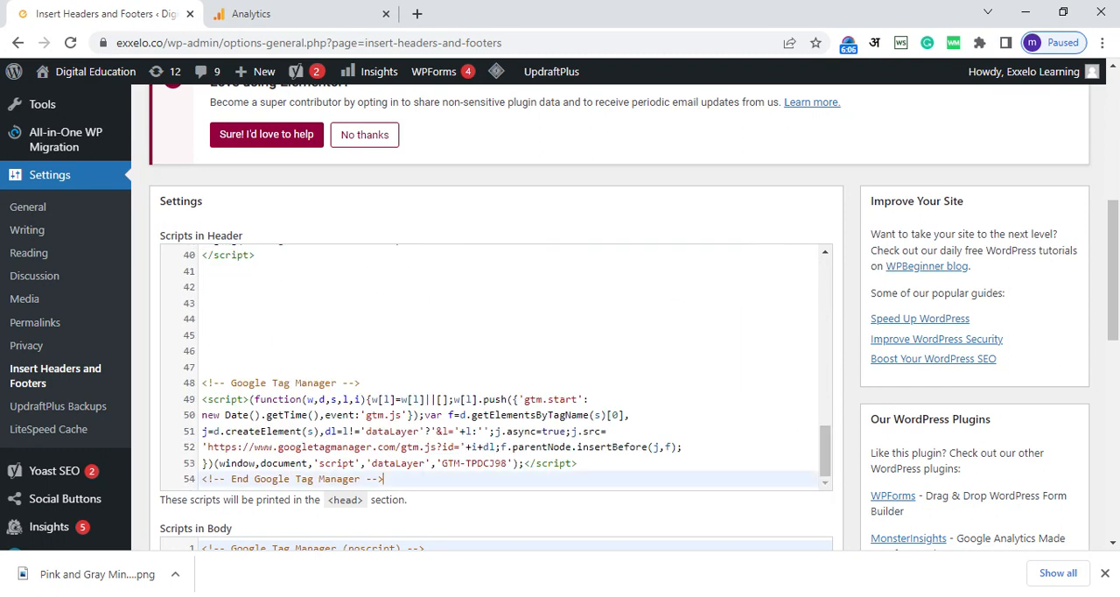
pyautogui.press('Return')
pyautogui.press('Return')
pyautogui.press('Return')
pyautogui.press('Return')
pyautogui.press('Return')
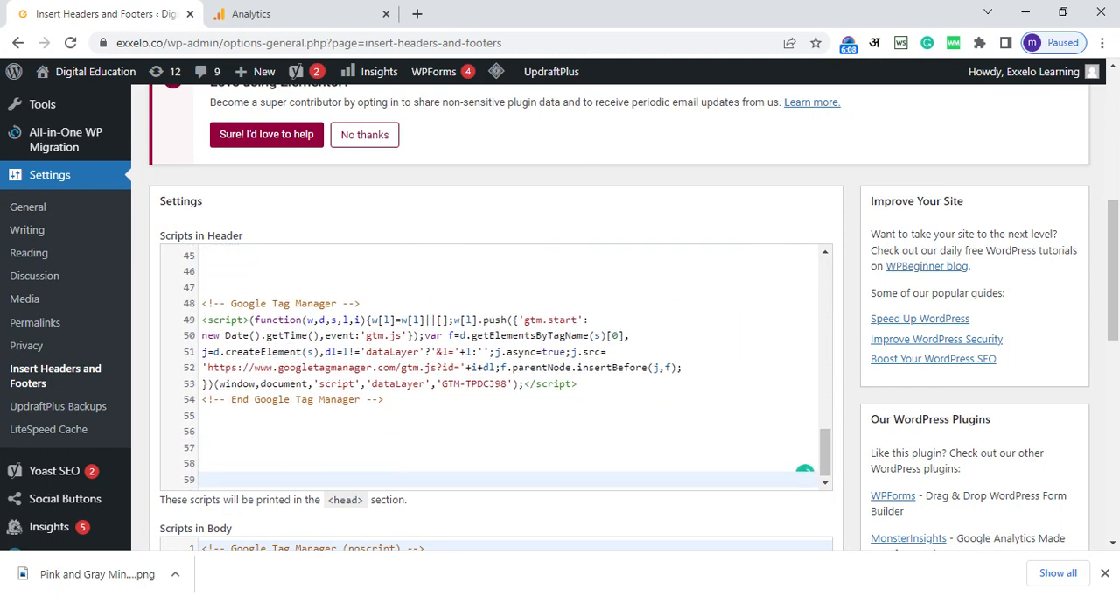
pyautogui.hotkey('ctrl', 'v')
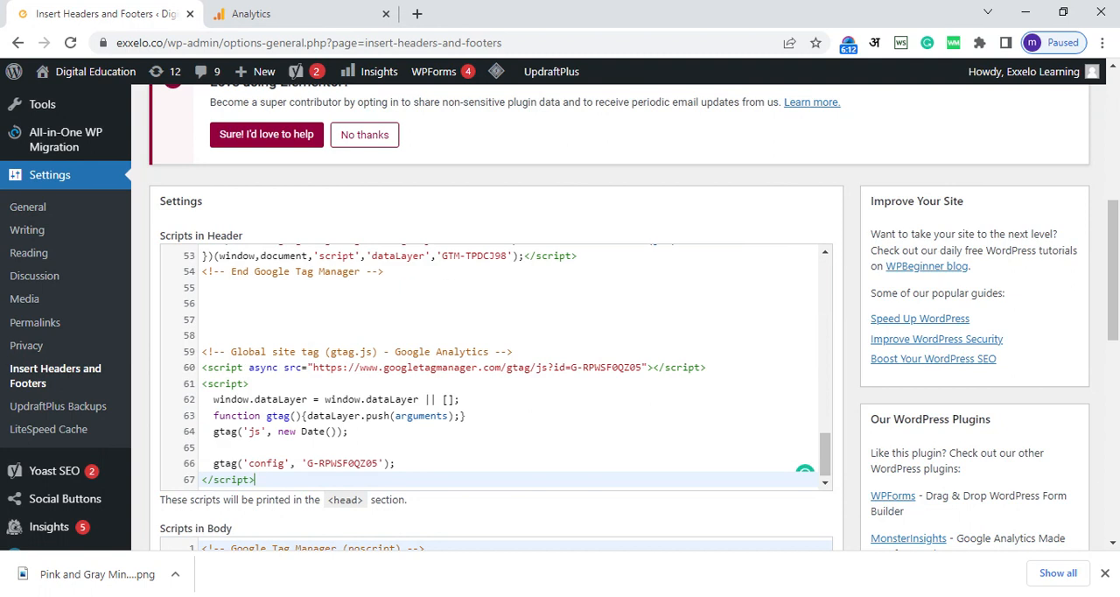
pyautogui.moveTo(1113, 271); pyautogui.dragTo(1113, 468)
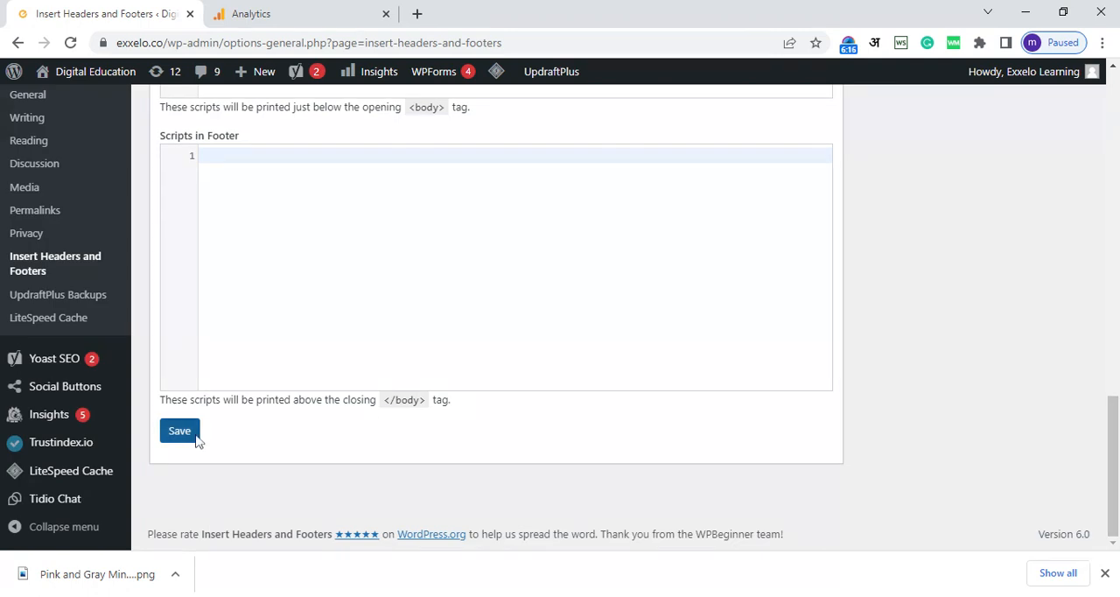
# Step: Switch back to Google Analytics, close the web stream details, and open the GA4 property's home page
pyautogui.click(287, 13)
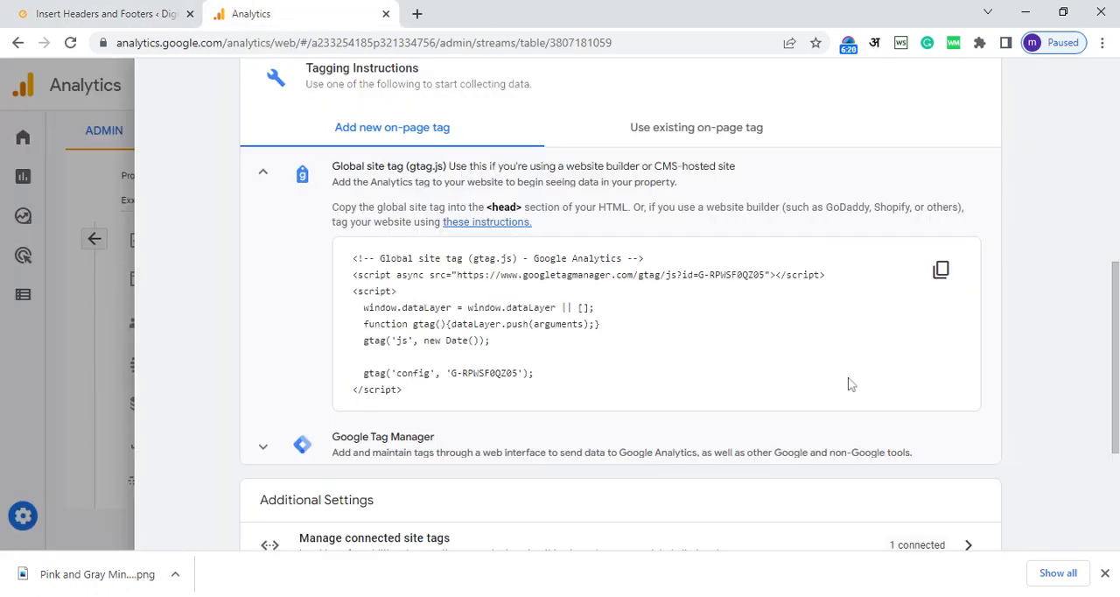
pyautogui.moveTo(1114, 376); pyautogui.dragTo(1115, 172)
pyautogui.click(167, 88)
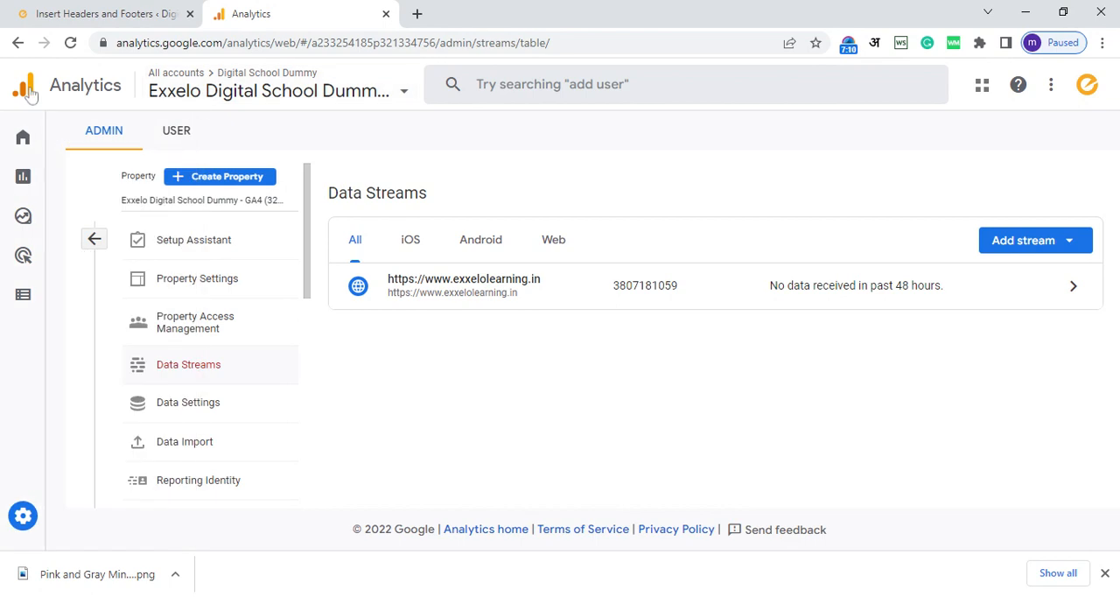
pyautogui.click(22, 142)
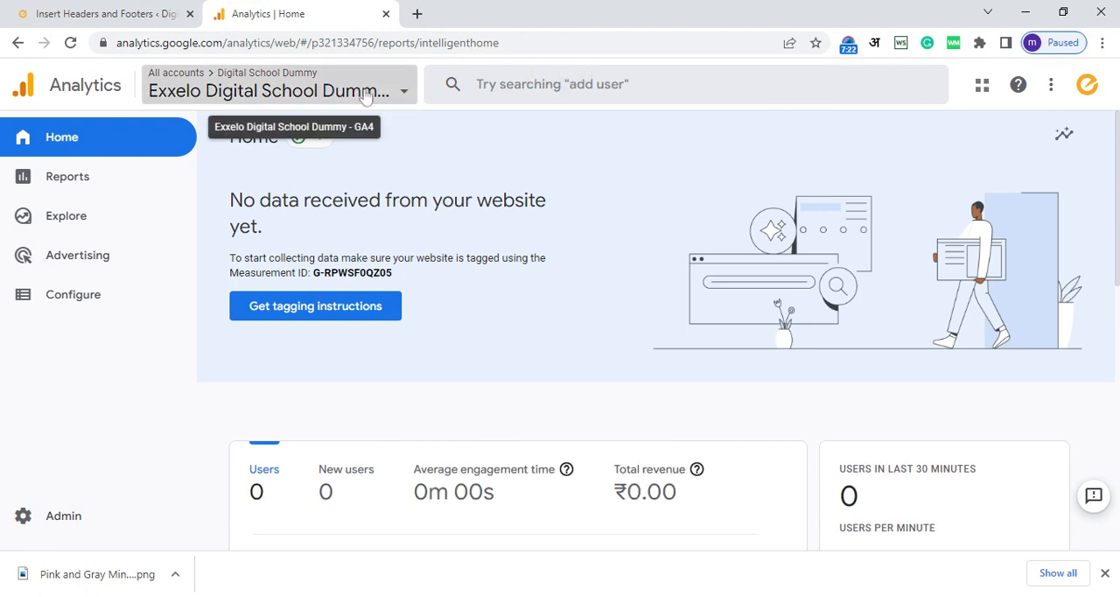
# Step: Switch to the Exxelo Learning view of the Exxelo.co property in the Exxelo Digital Media account
pyautogui.click(366, 93)
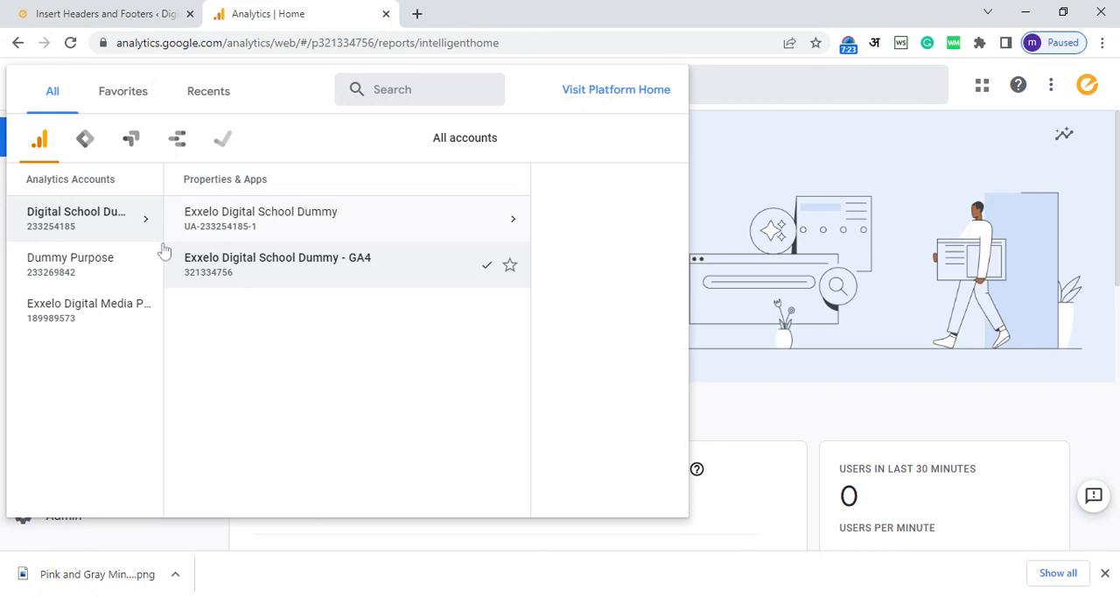
pyautogui.click(93, 313)
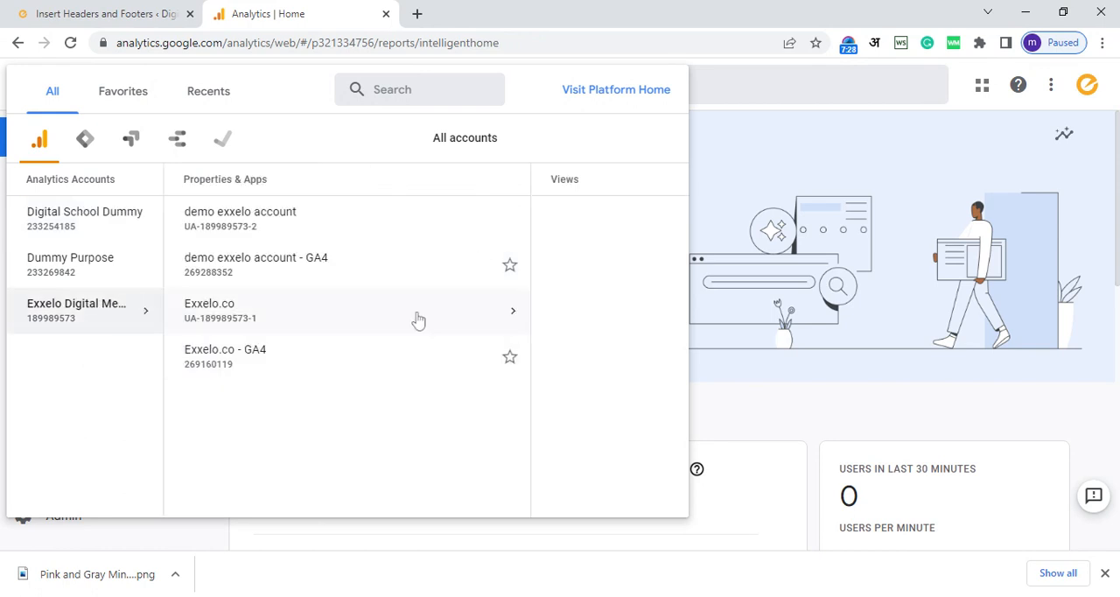
pyautogui.click(418, 321)
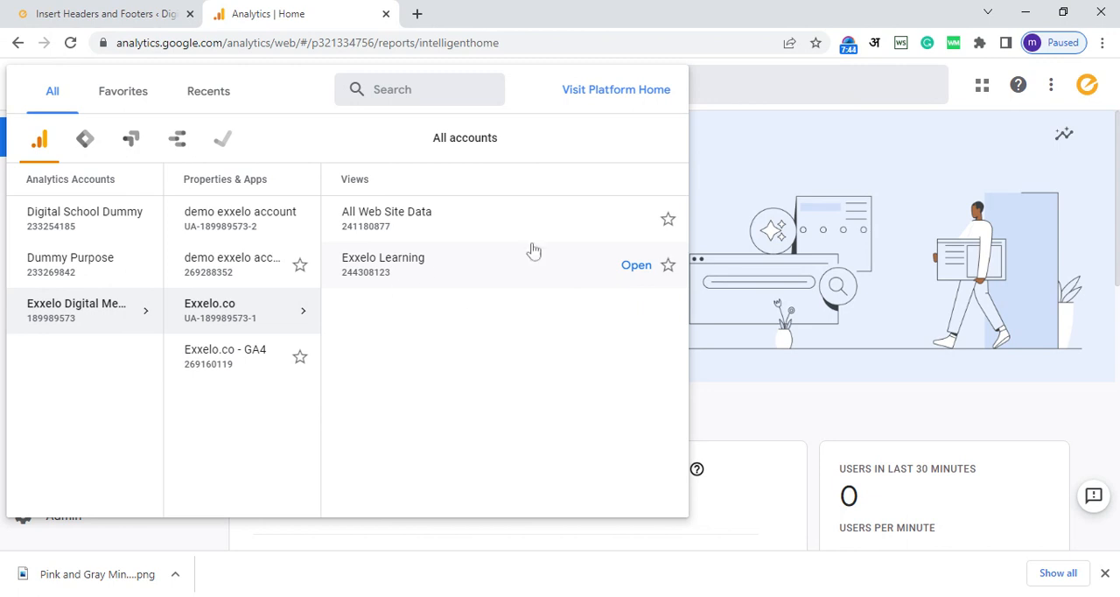
pyautogui.click(602, 272)
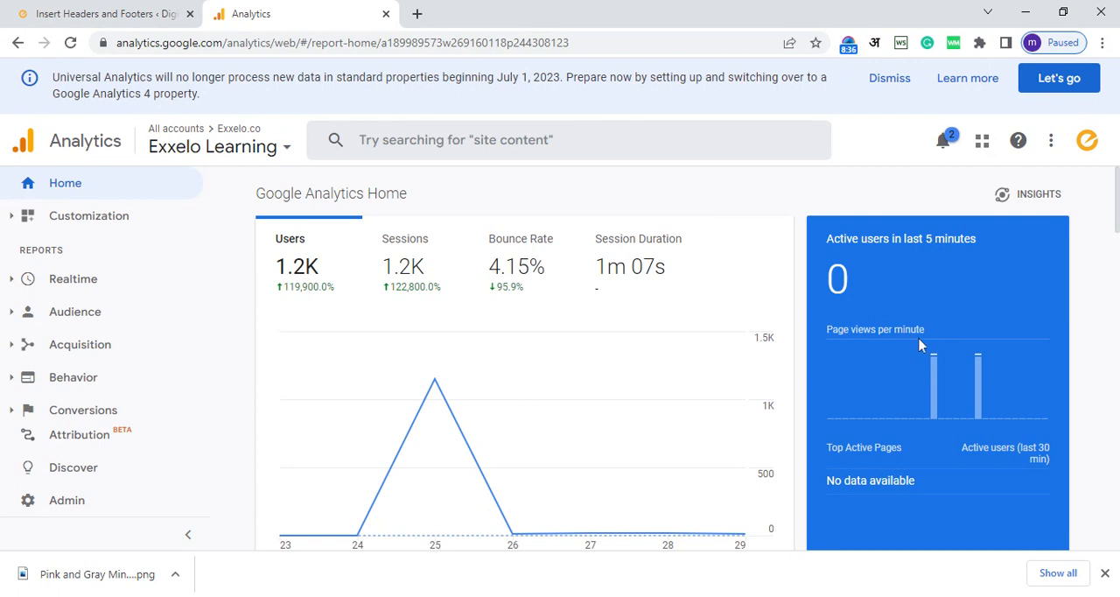
# Step: Review the overview cards on the Google Analytics Home page and list the available Realtime reports
pyautogui.scroll(-6, 918, 344)
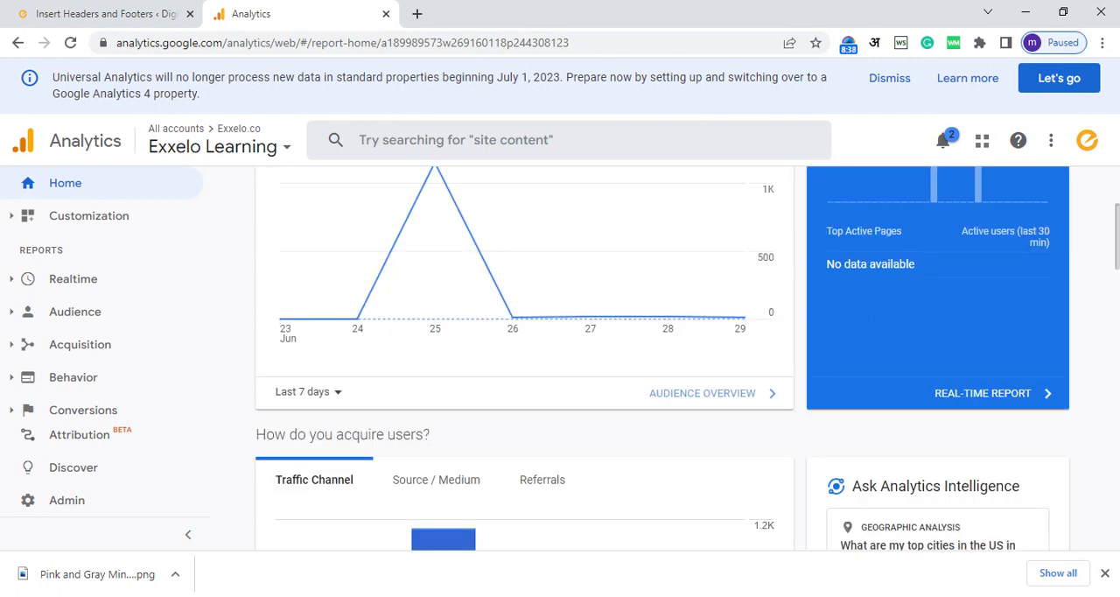
pyautogui.scroll(-2, 1116, 355)
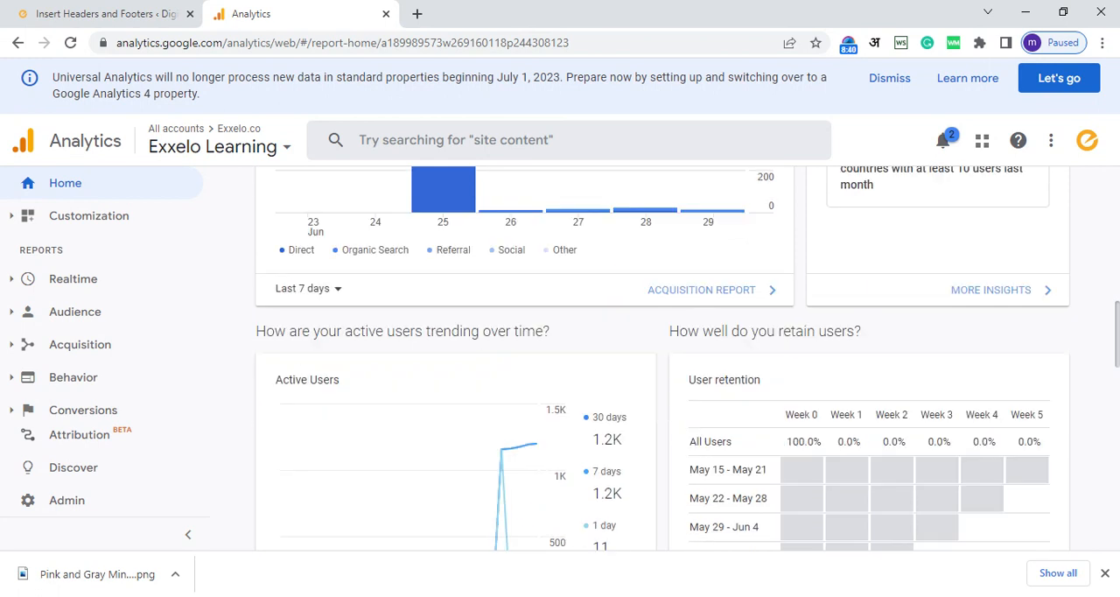
pyautogui.moveTo(1115, 354); pyautogui.dragTo(1115, 399)
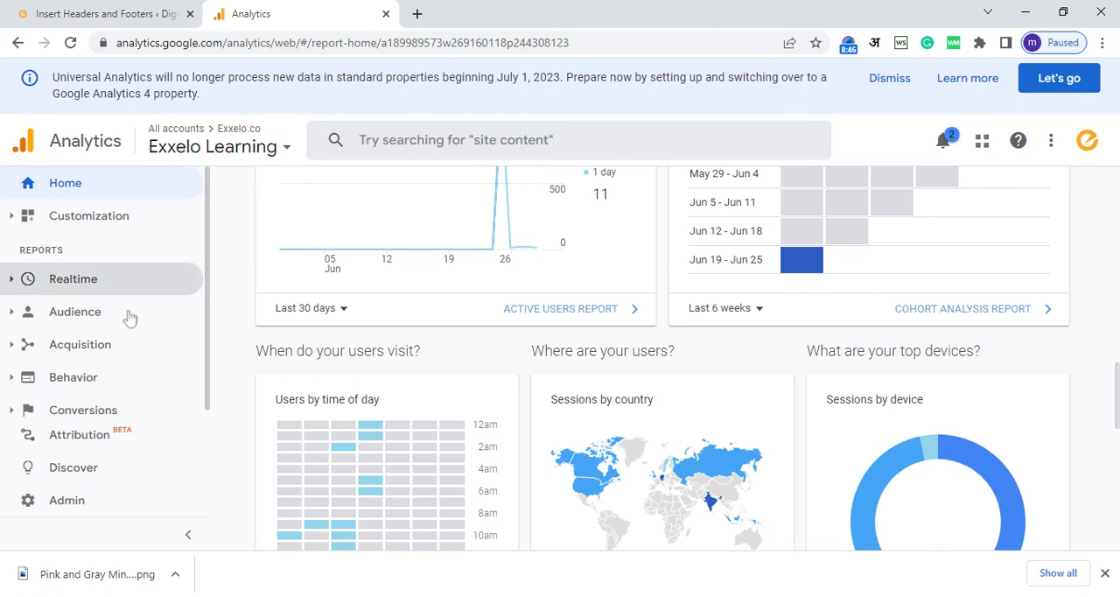
pyautogui.click(77, 282)
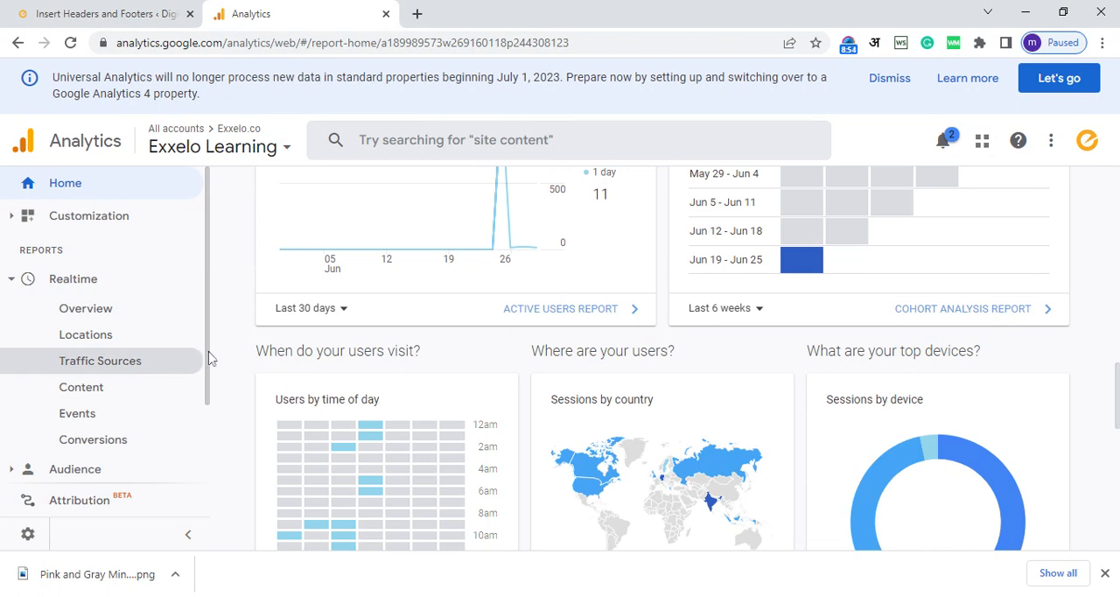
pyautogui.scroll(-1, 208, 387)
pyautogui.scroll(-1, 207, 411)
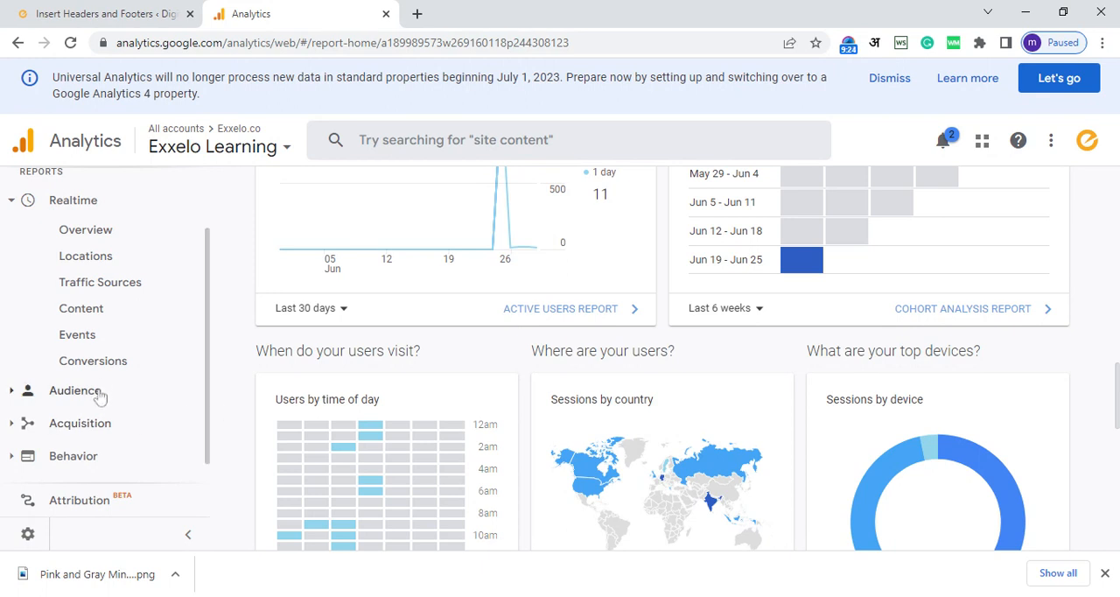
# Step: Open the Channels report for all acquisition traffic and examine its Default Channel Grouping table
pyautogui.click(91, 425)
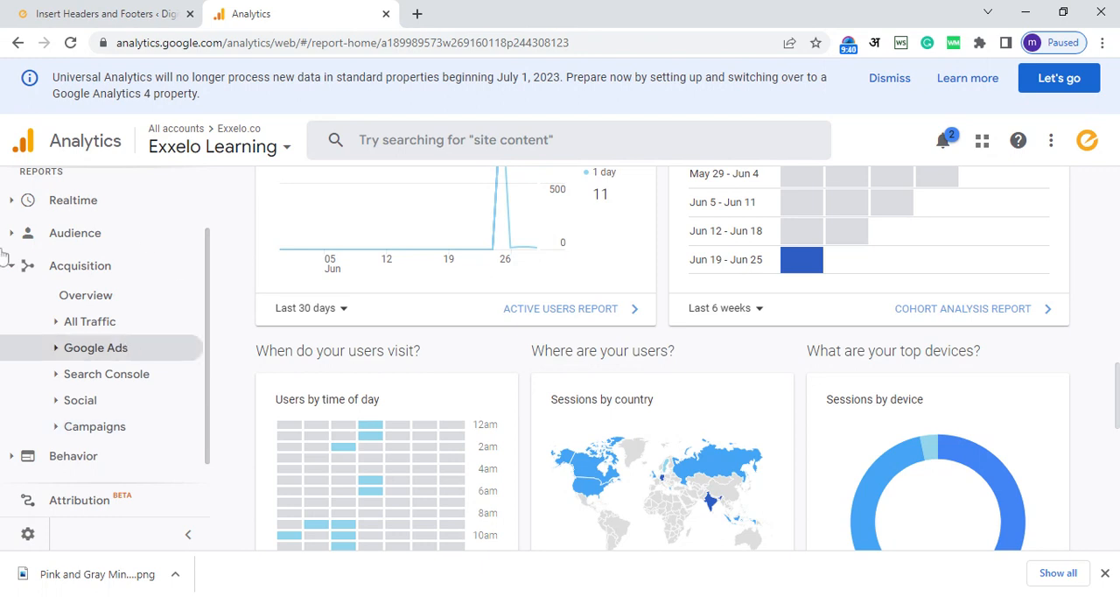
pyautogui.click(87, 323)
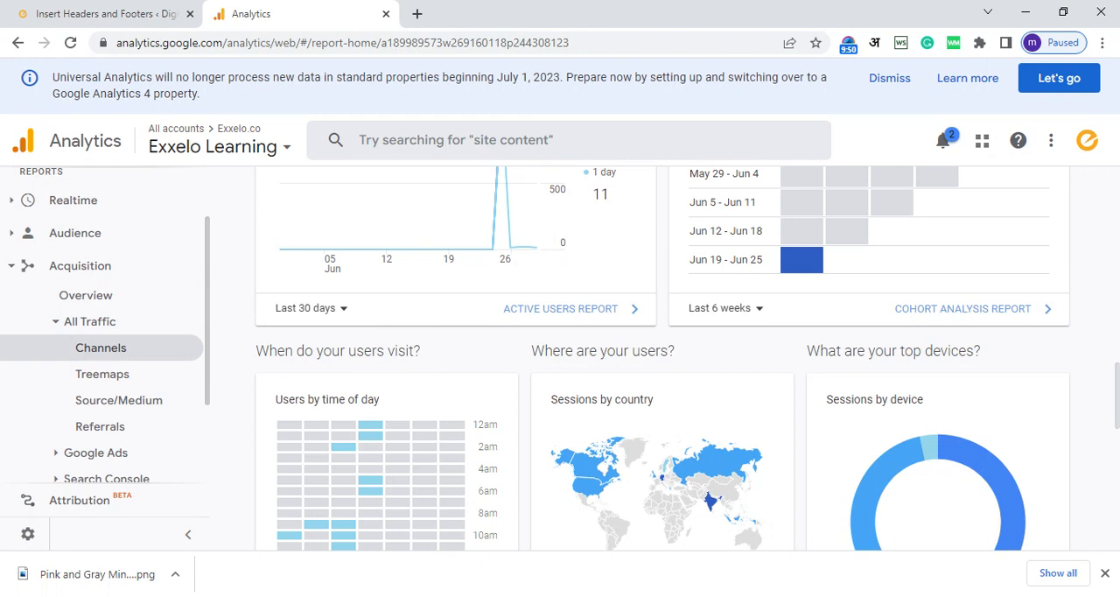
pyautogui.click(101, 348)
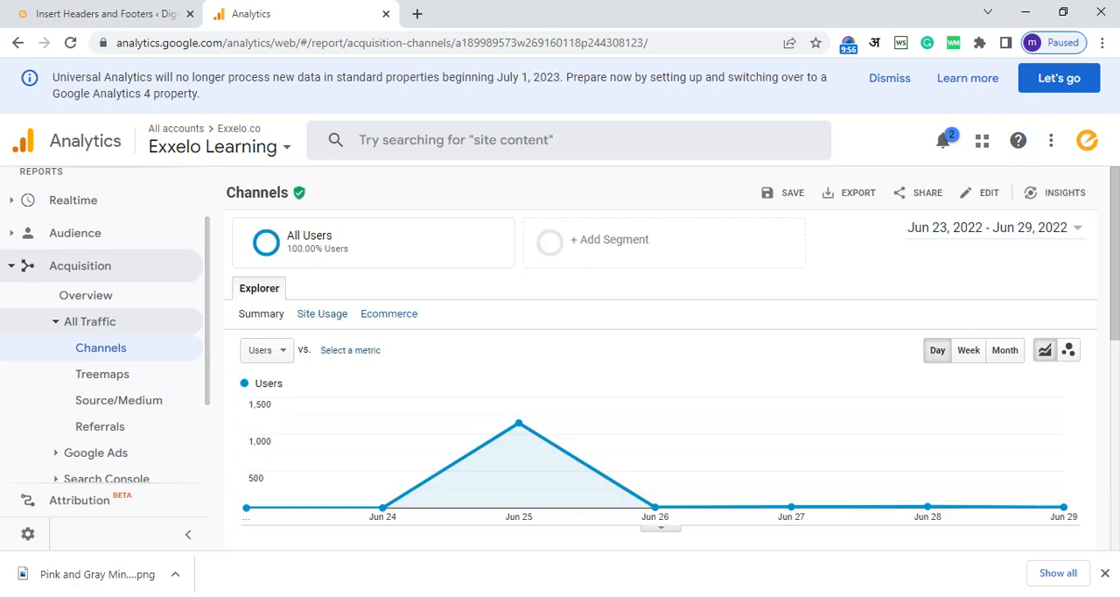
pyautogui.scroll(-3, 672, 359)
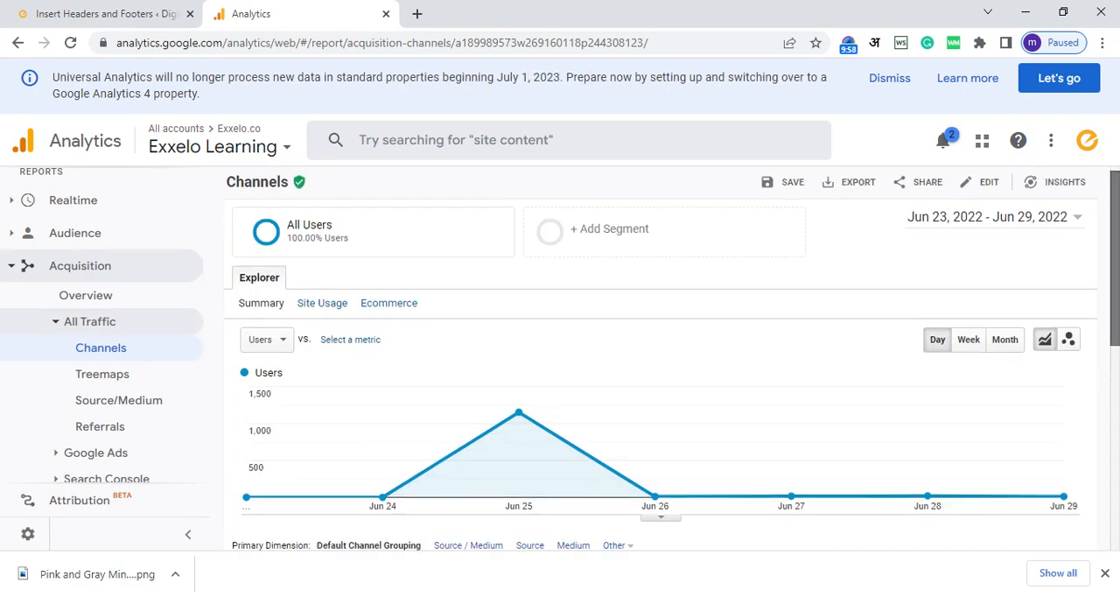
pyautogui.scroll(-3, 1117, 415)
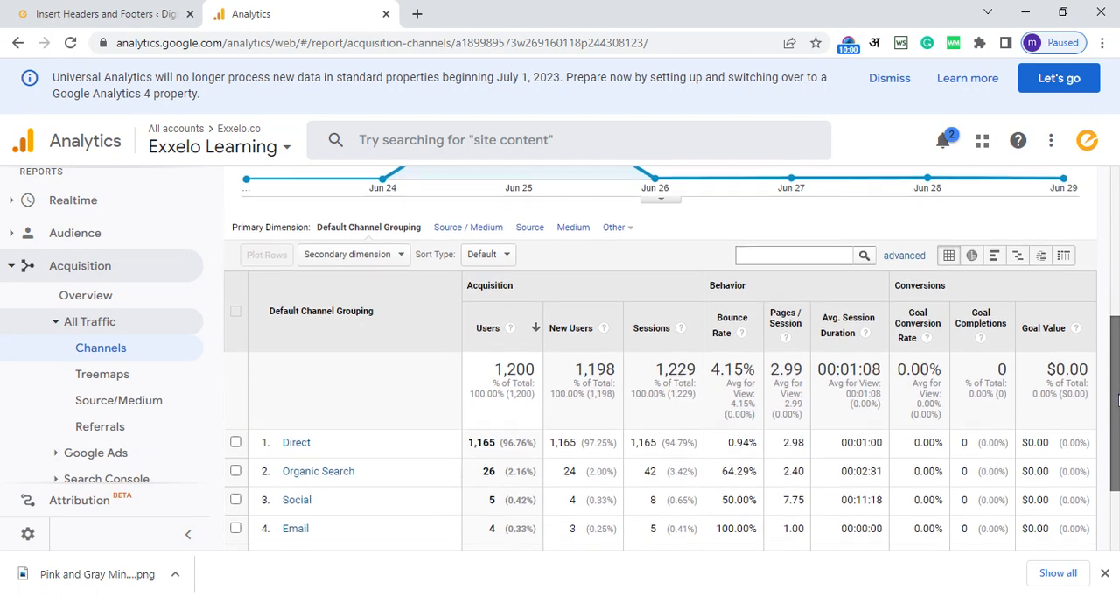
pyautogui.scroll(-1, 1116, 416)
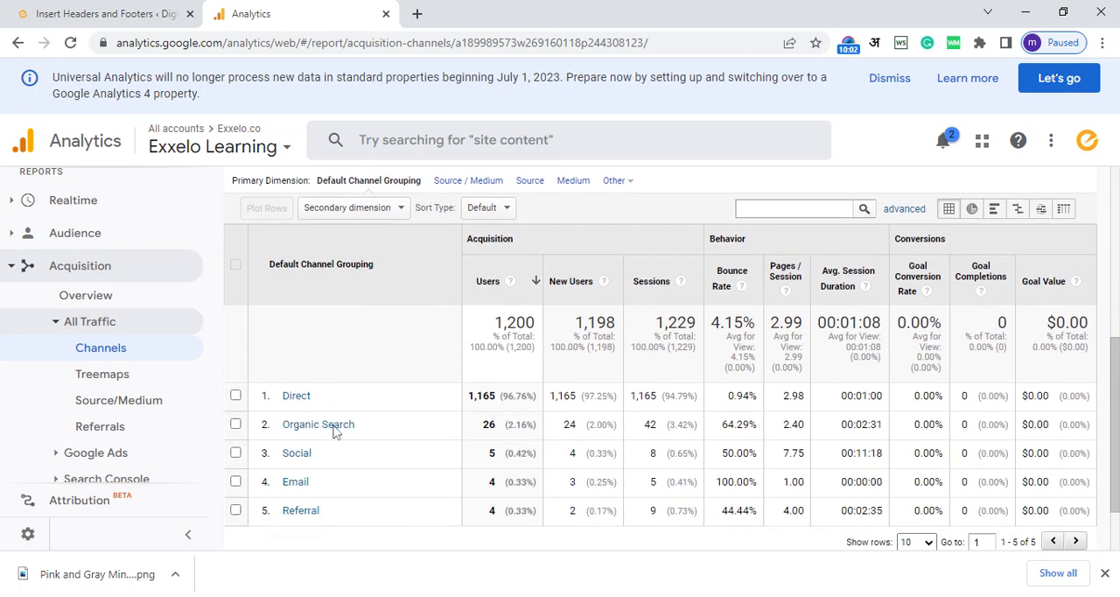